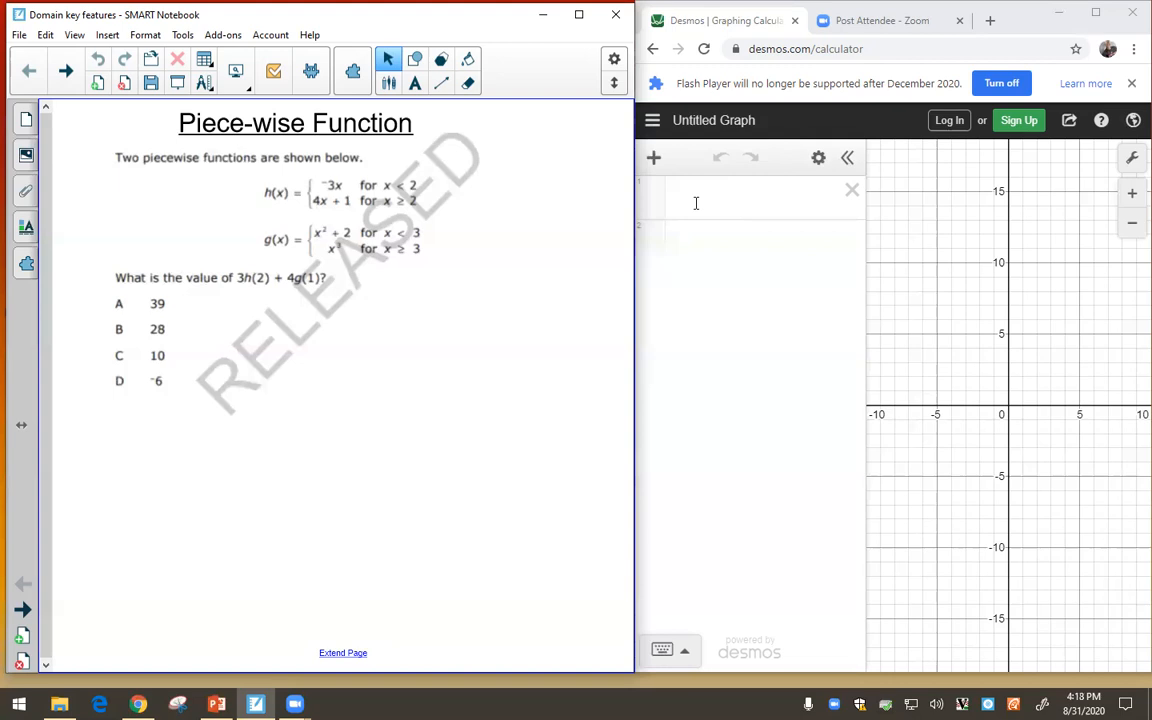
Graph the first piece of h(x) as y = -3x{x < 2} in the first expression line.
{"action": "left_click", "coordinate": [696, 203]}
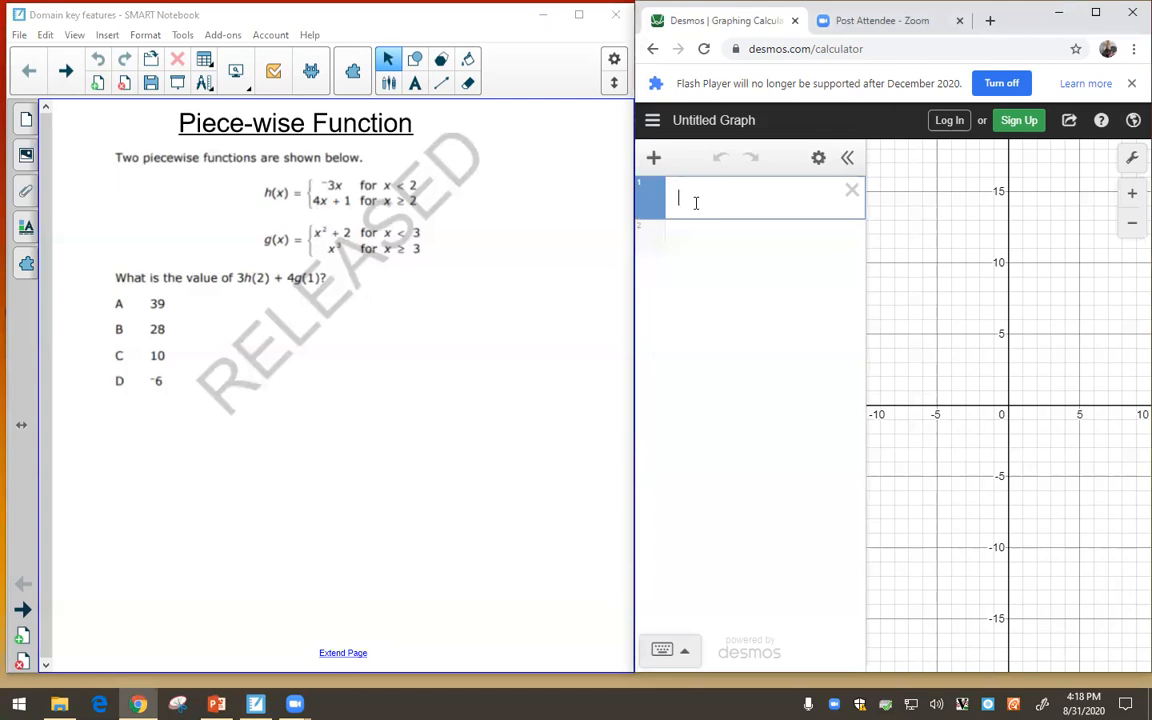
{"action": "type", "text": "y "}
{"action": "type", "text": "= -"}
{"action": "type", "text": "3x"}
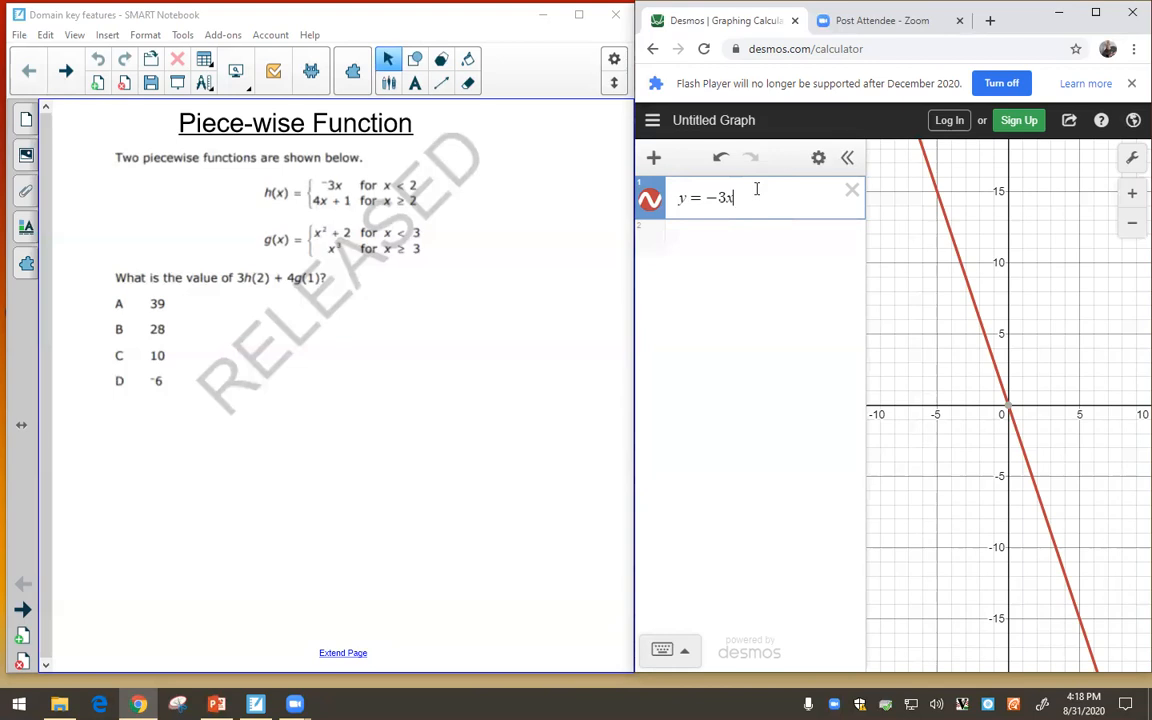
{"action": "type", "text": "{"}
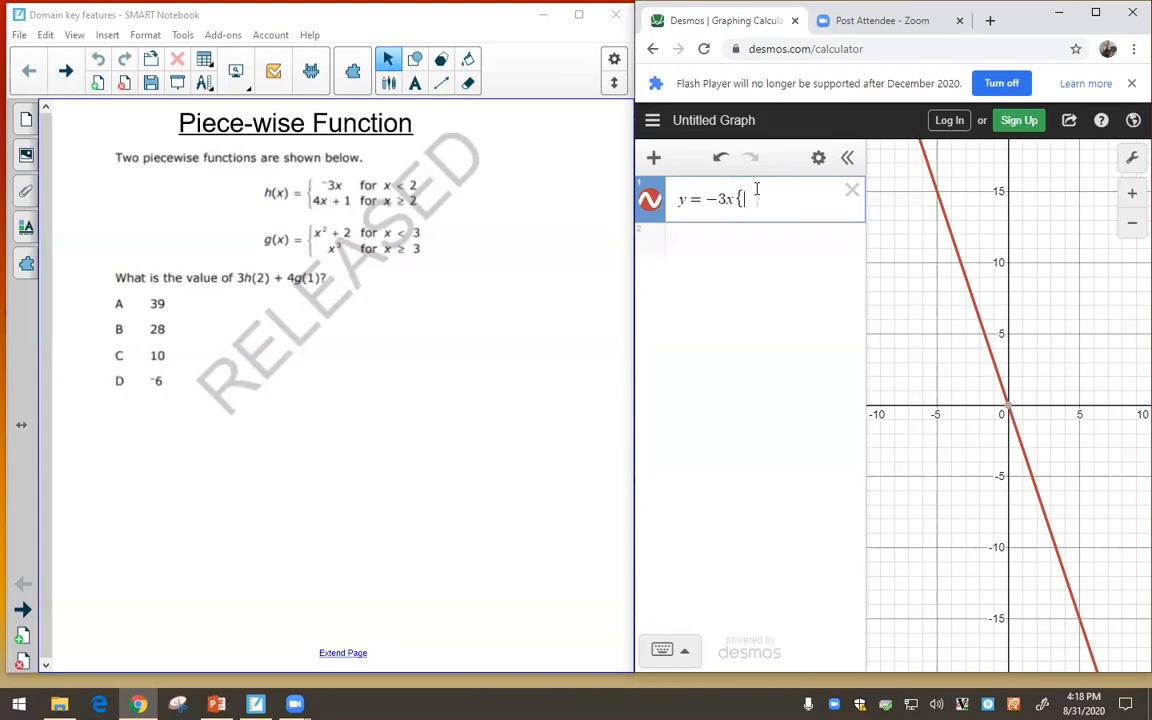
{"action": "type", "text": "x"}
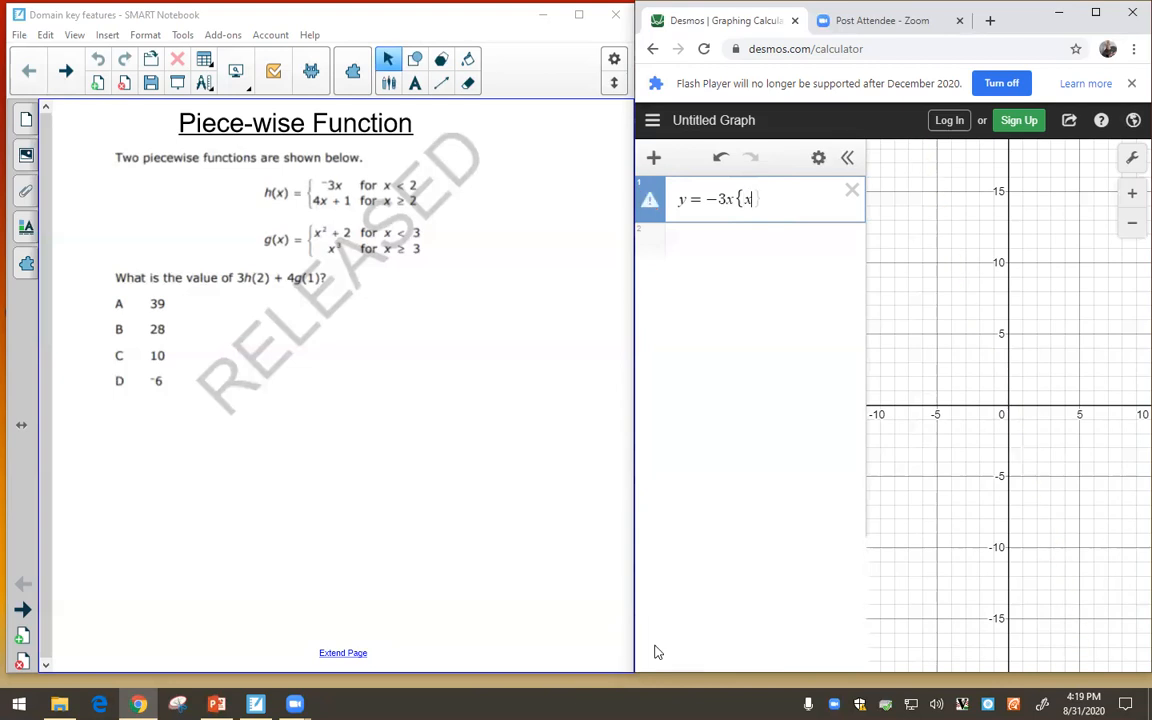
{"action": "left_click", "coordinate": [659, 651]}
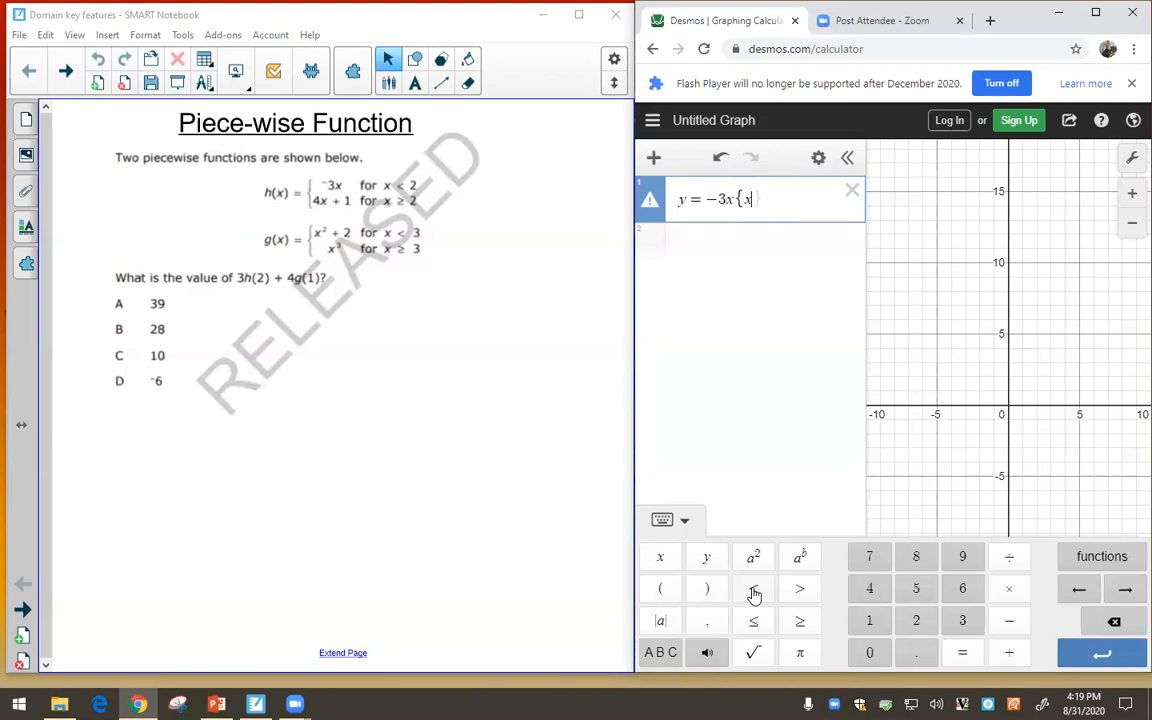
{"action": "left_click", "coordinate": [754, 592]}
{"action": "type", "text": "2"}
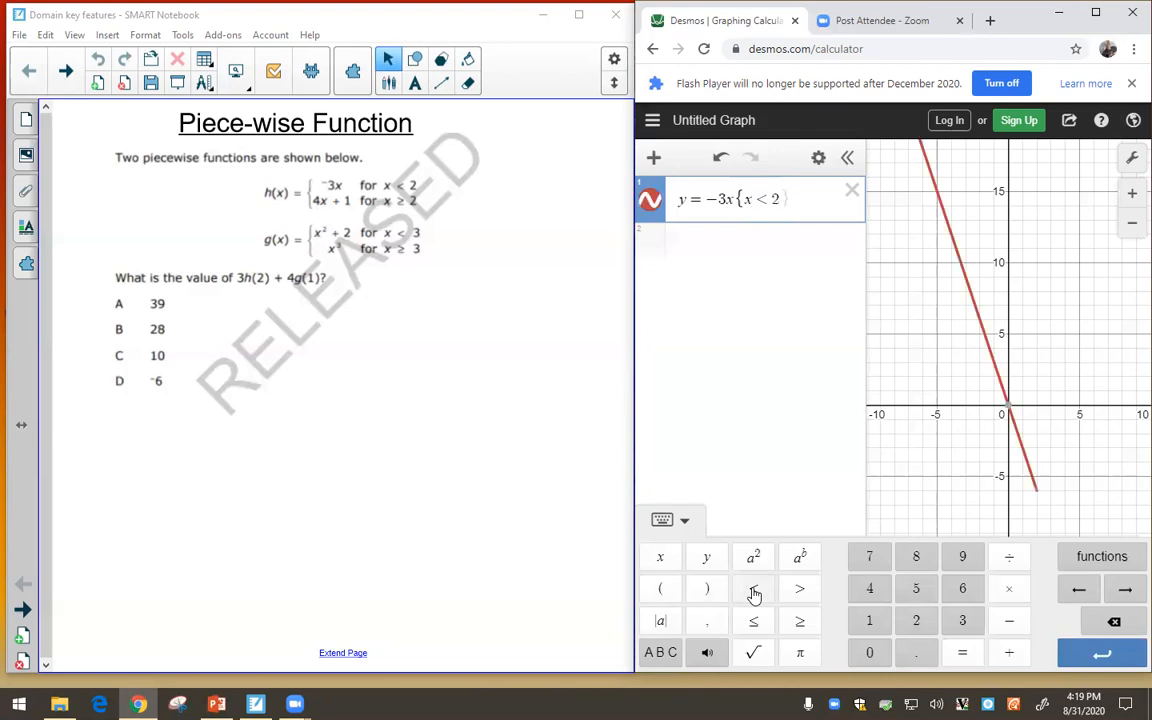
{"action": "type", "text": "}"}
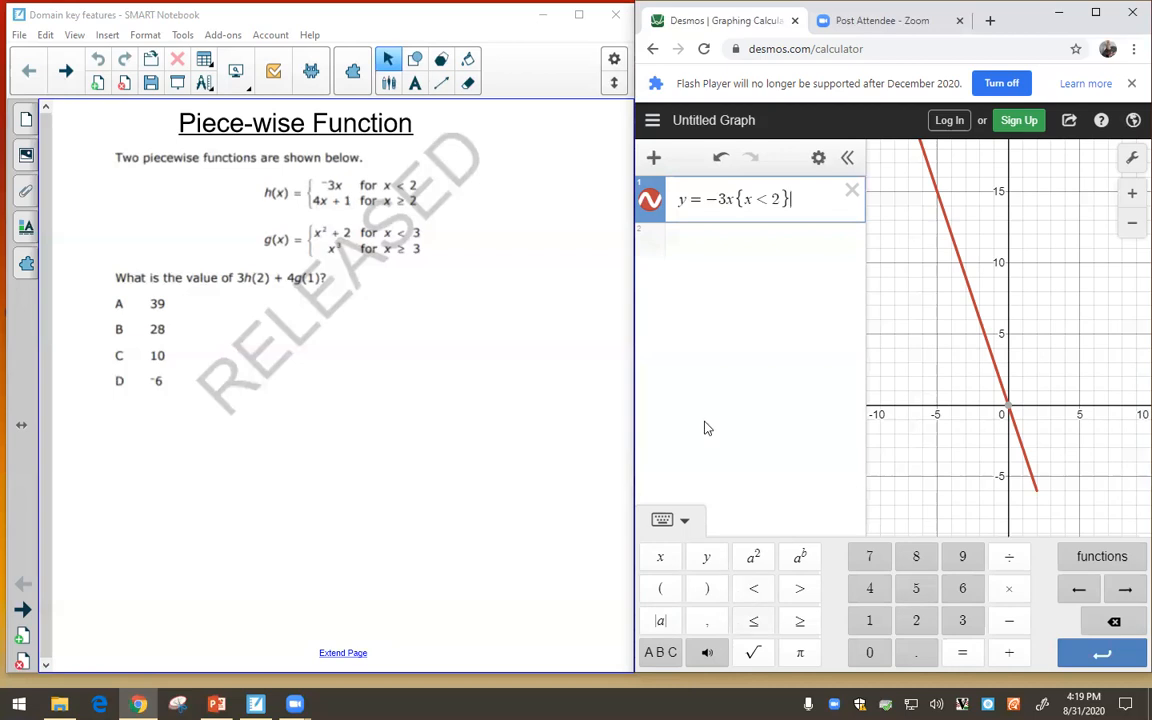
Graph the second piece of h(x) as y = 4x + 1{x ≥ 2} in the second expression line.
{"action": "left_click", "coordinate": [689, 249]}
{"action": "type", "text": "y "}
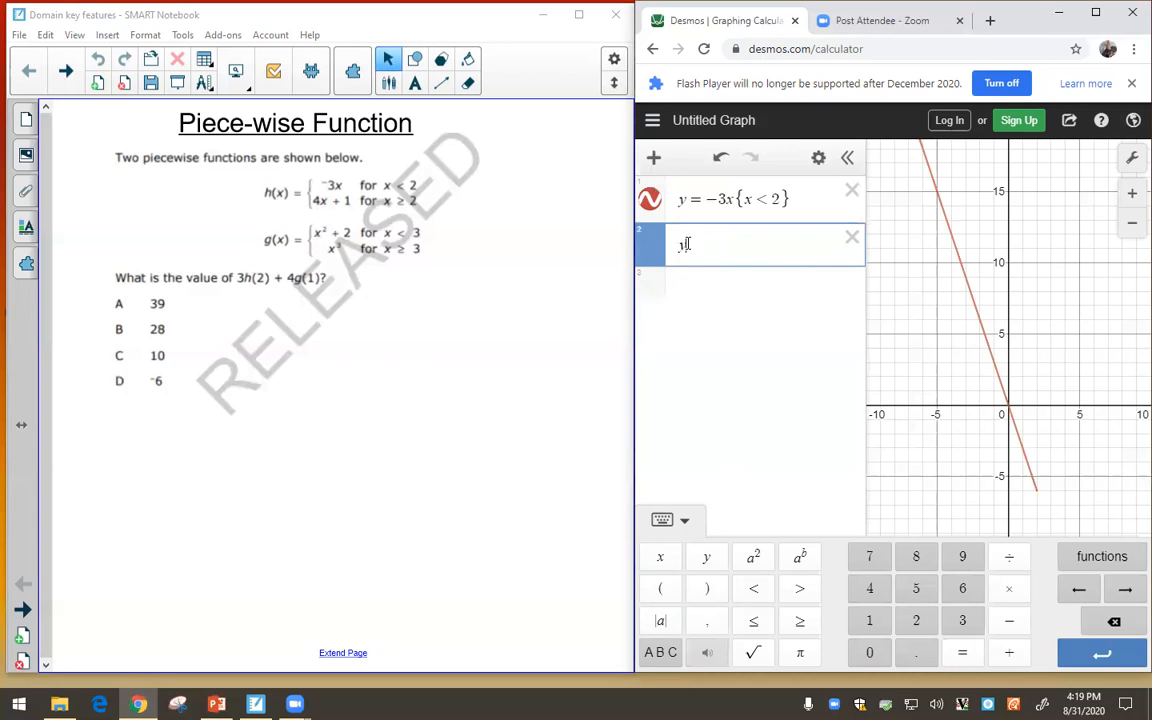
{"action": "type", "text": "= 4x "}
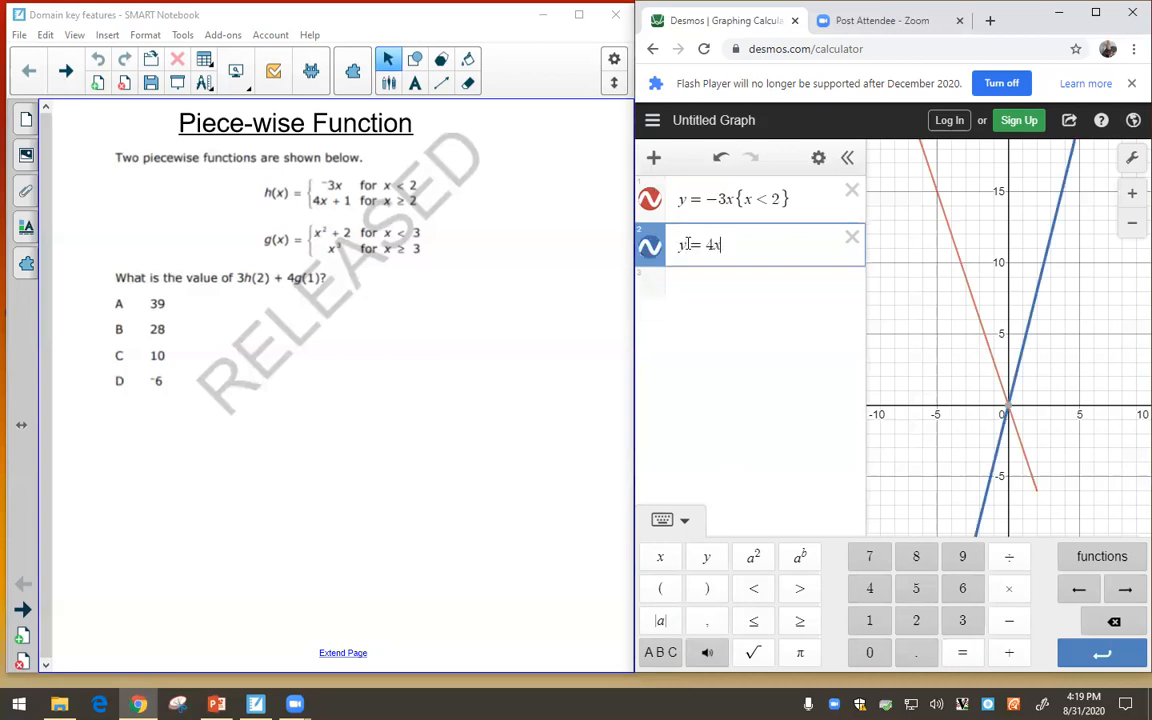
{"action": "type", "text": "+ 1"}
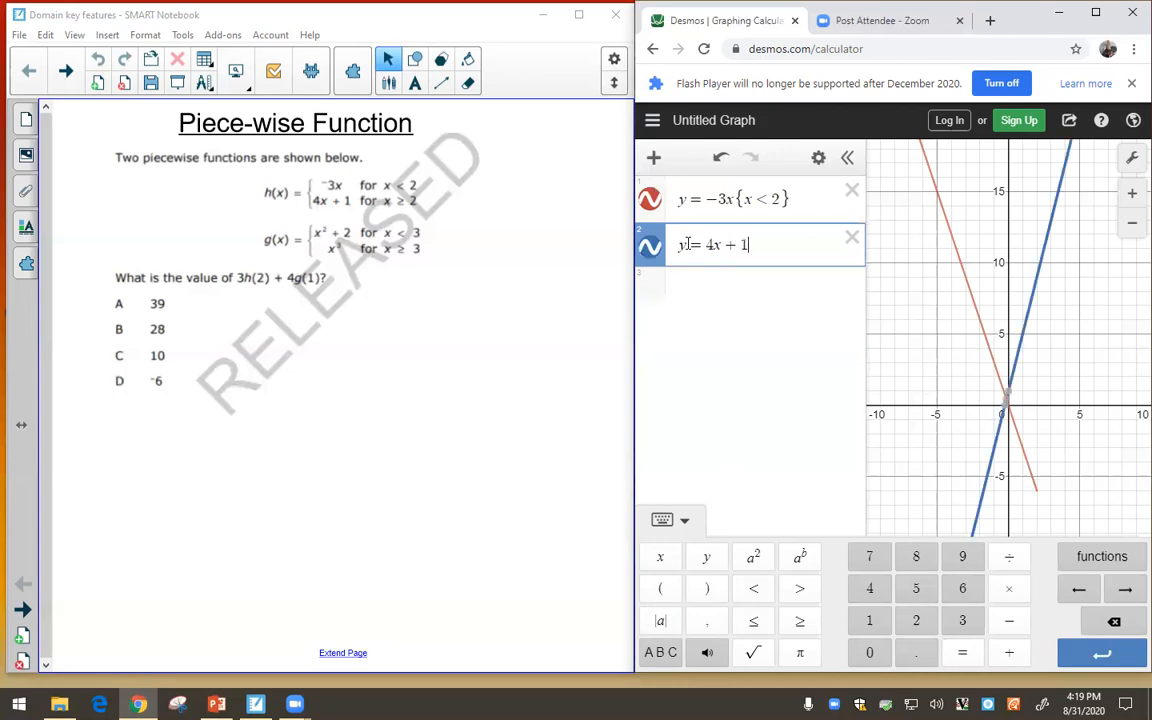
{"action": "type", "text": "{x"}
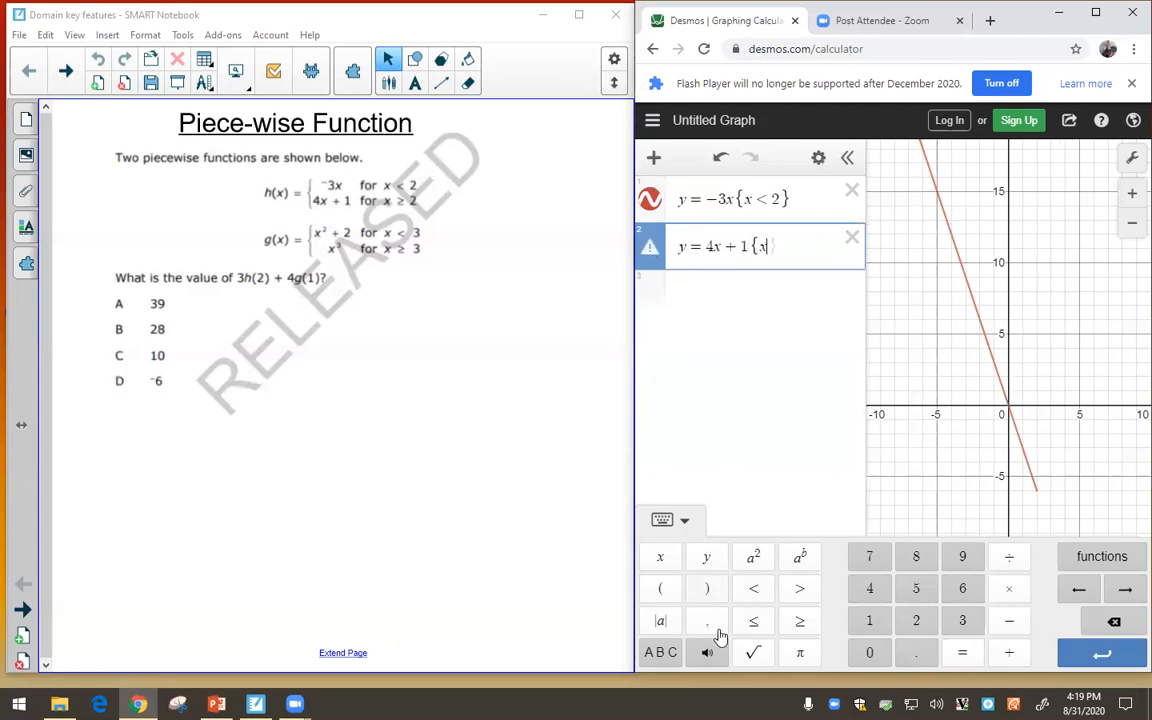
{"action": "left_click", "coordinate": [797, 622]}
{"action": "type", "text": "2"}
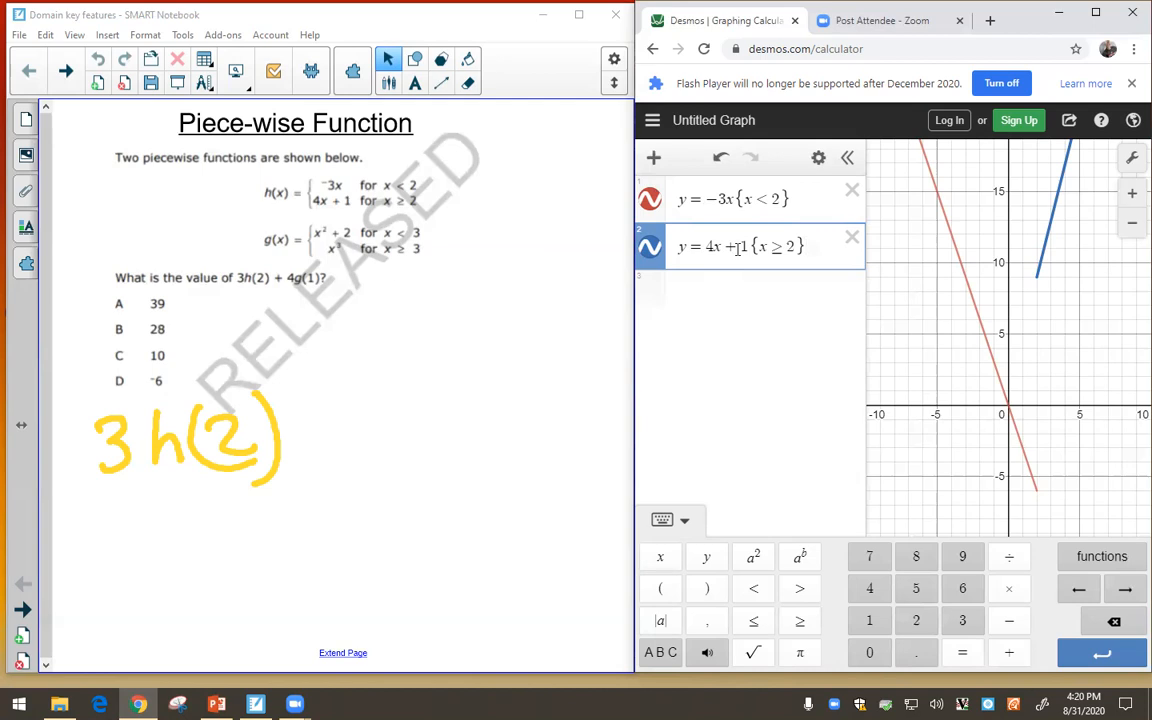
Convert both the -3x and the 4x + 1 expressions into tables of values.
{"action": "left_click", "coordinate": [819, 160]}
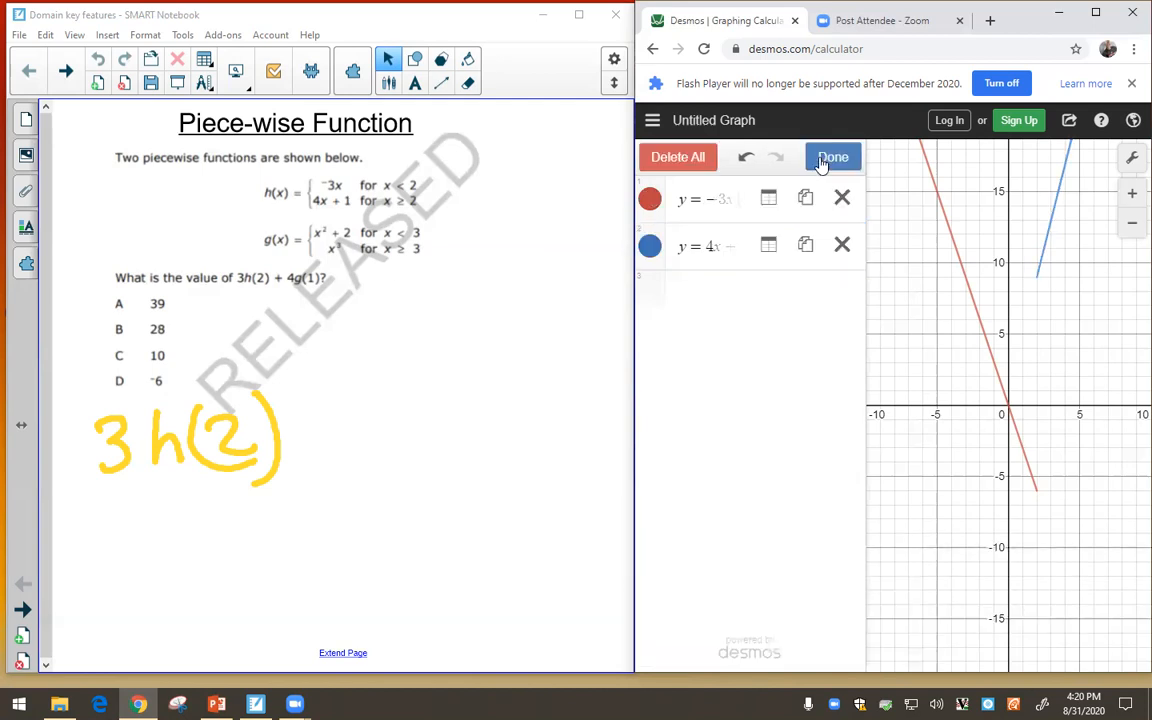
{"action": "left_click", "coordinate": [768, 197]}
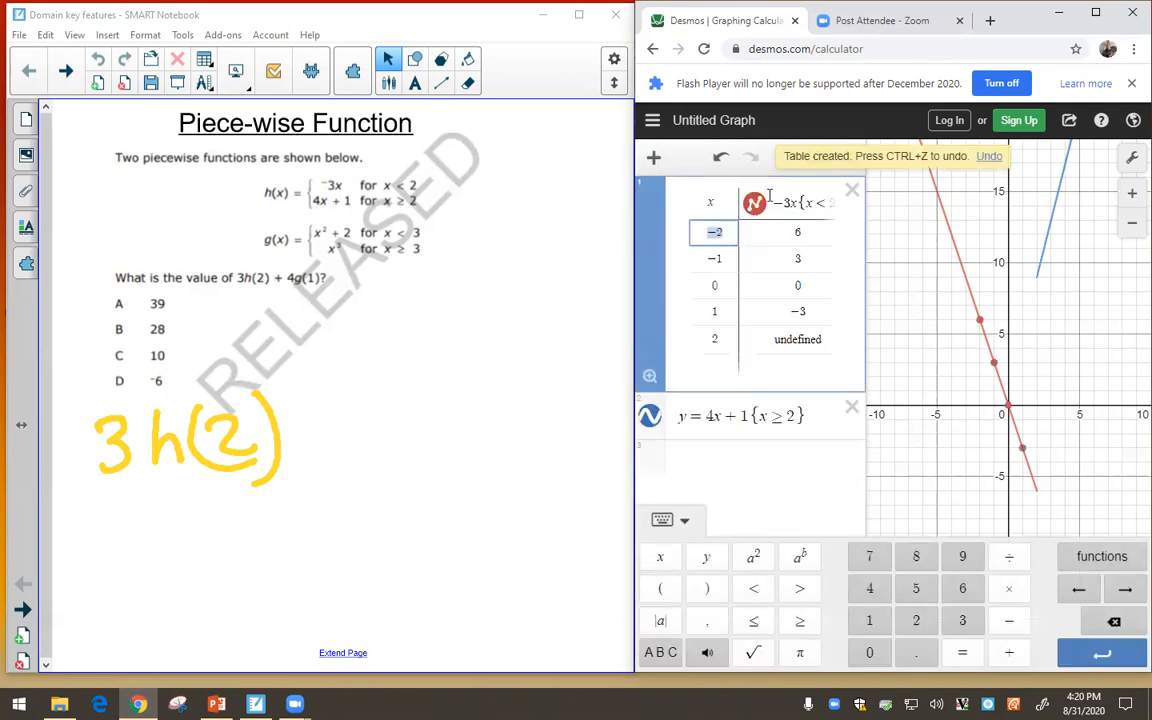
{"action": "left_click", "coordinate": [816, 160]}
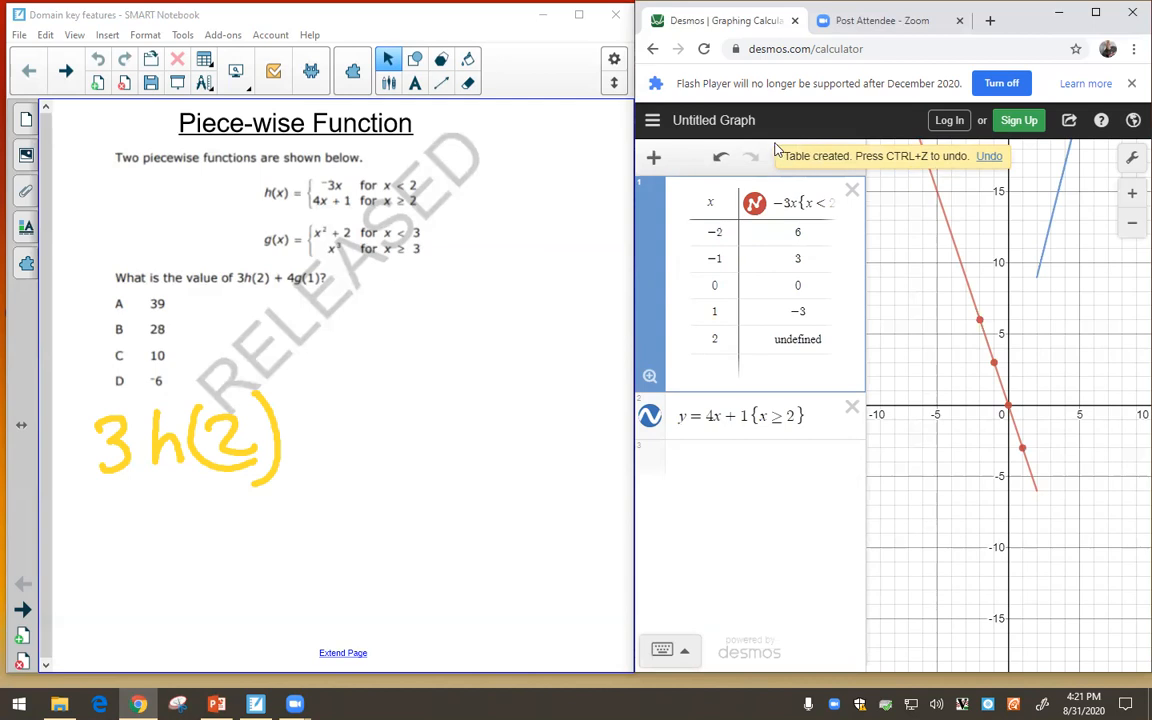
{"action": "left_click", "coordinate": [783, 147]}
{"action": "left_click", "coordinate": [820, 158]}
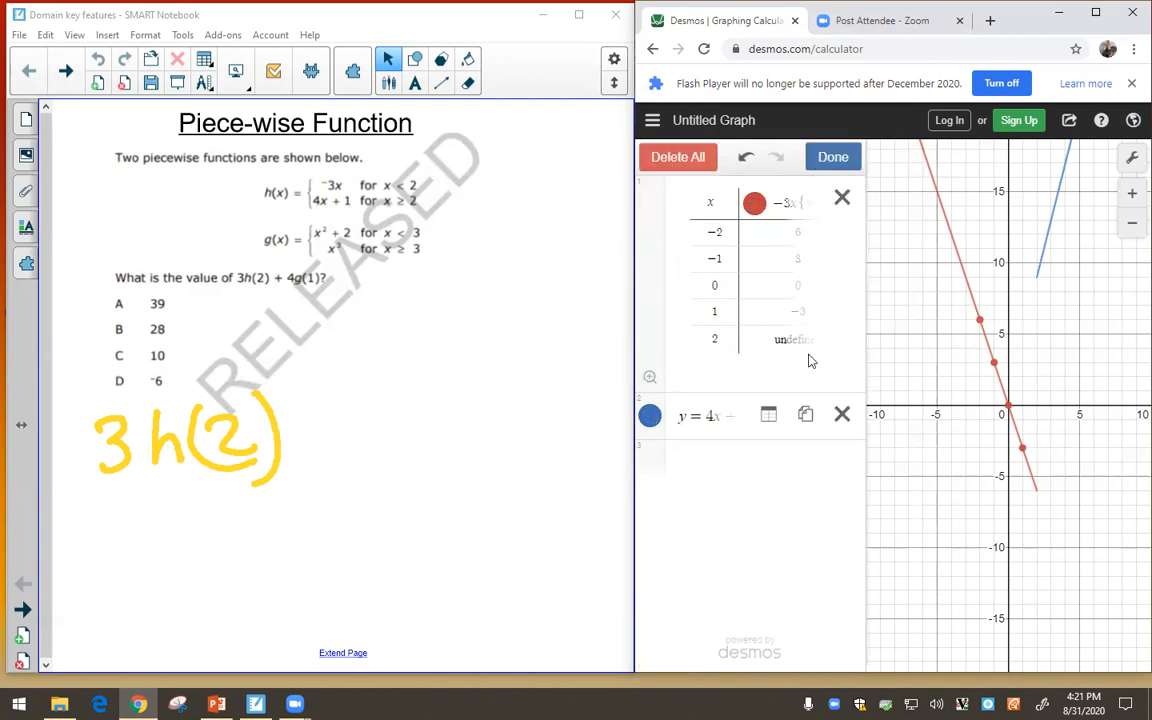
{"action": "left_click", "coordinate": [766, 415]}
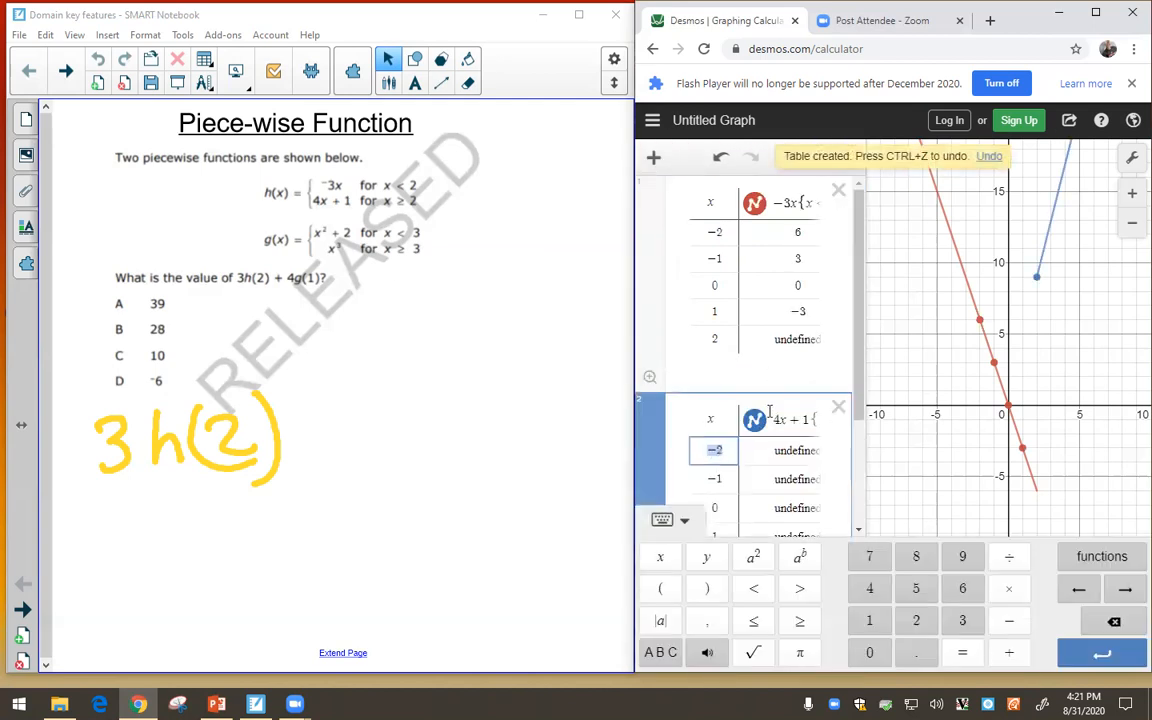
Add an extra row with x = 2 to the -3x table and select the x = 2 entry in the 4x + 1 table.
{"action": "left_click", "coordinate": [716, 358]}
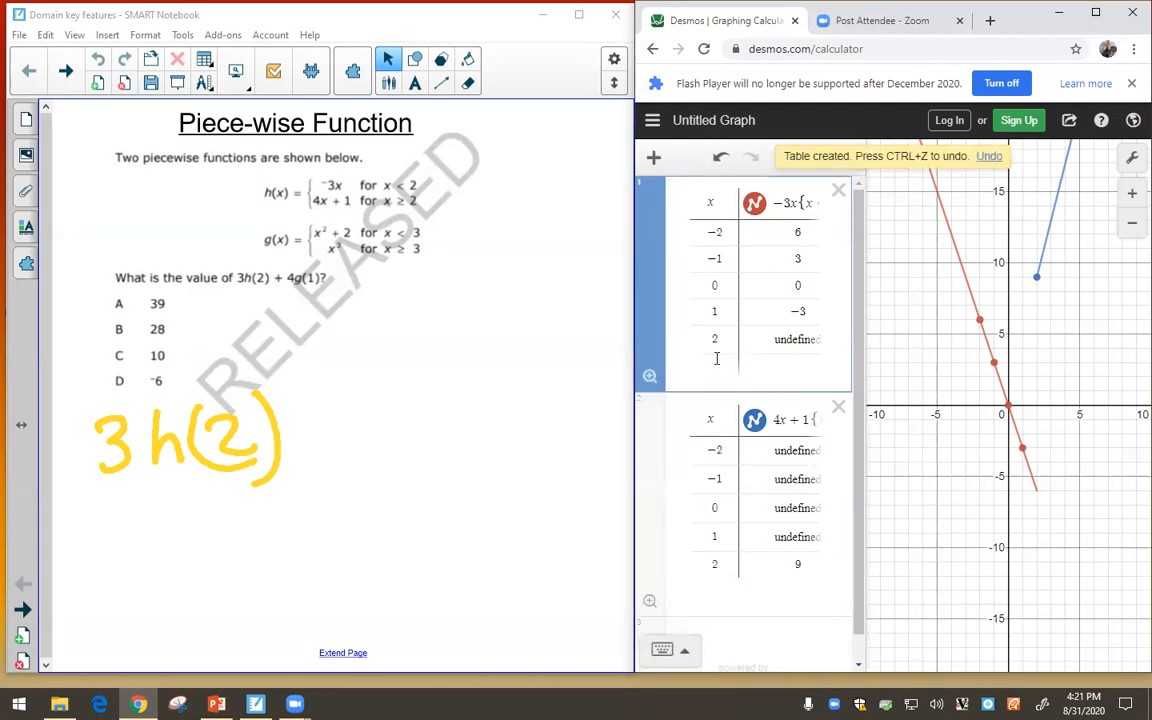
{"action": "left_click", "coordinate": [722, 370]}
{"action": "type", "text": "3"}
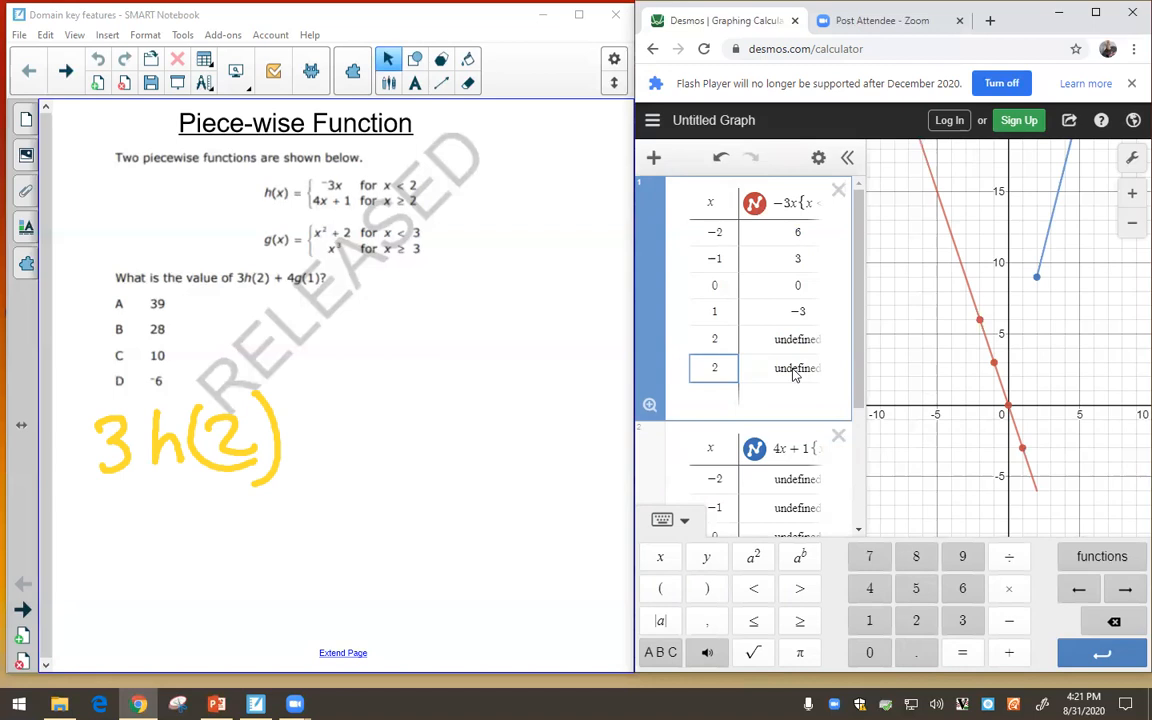
{"action": "scroll", "coordinate": [778, 395], "scroll_direction": "down", "scroll_amount": 1}
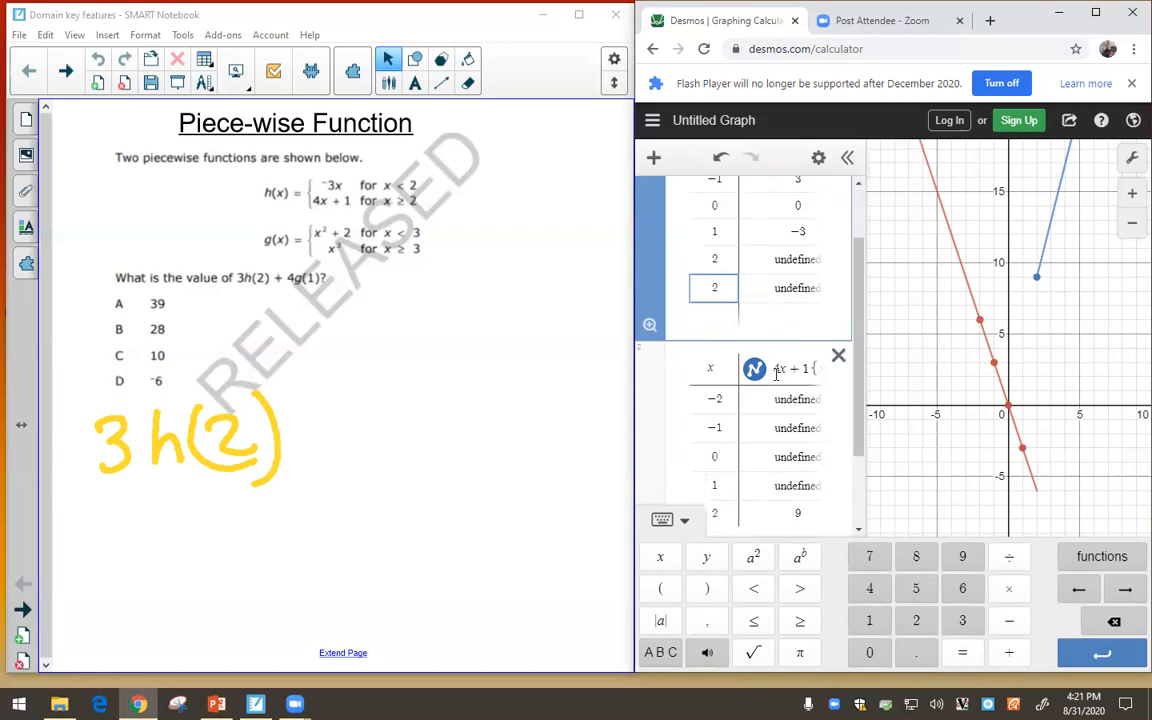
{"action": "scroll", "coordinate": [776, 373], "scroll_direction": "down", "scroll_amount": 1}
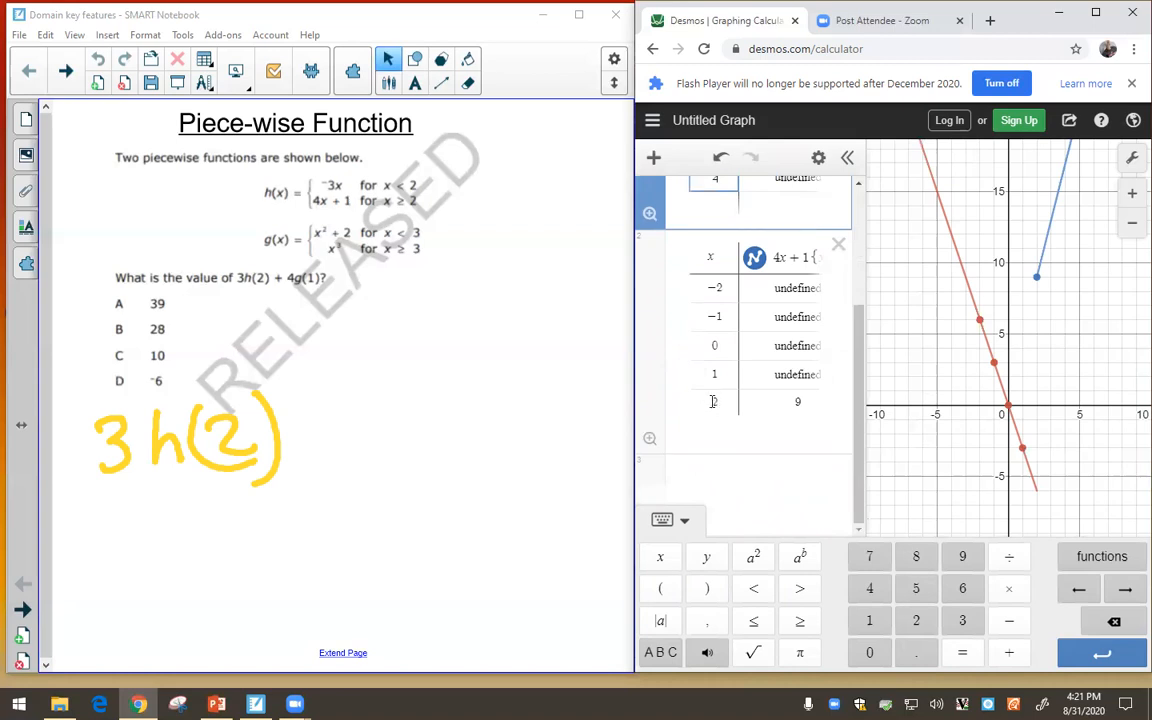
{"action": "left_click", "coordinate": [714, 401]}
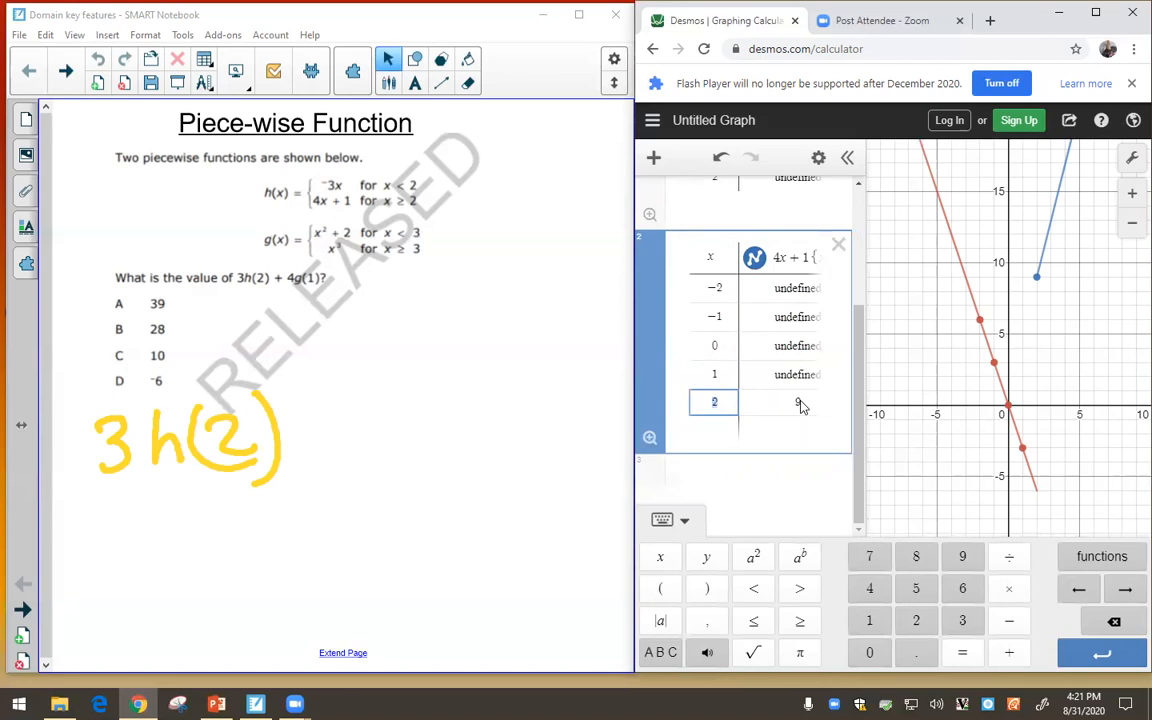
Handwrite = 27 after 3h(2), underline 3h(2) in the question with a red 27 below it, and erase the large yellow working.
{"action": "mouse_move", "coordinate": [315, 411]}
{"action": "left_mouse_down"}
{"action": "mouse_move", "coordinate": [368, 409]}
{"action": "mouse_move", "coordinate": [368, 437]}
{"action": "mouse_move", "coordinate": [458, 435]}
{"action": "mouse_move", "coordinate": [490, 466]}
{"action": "left_mouse_up"}
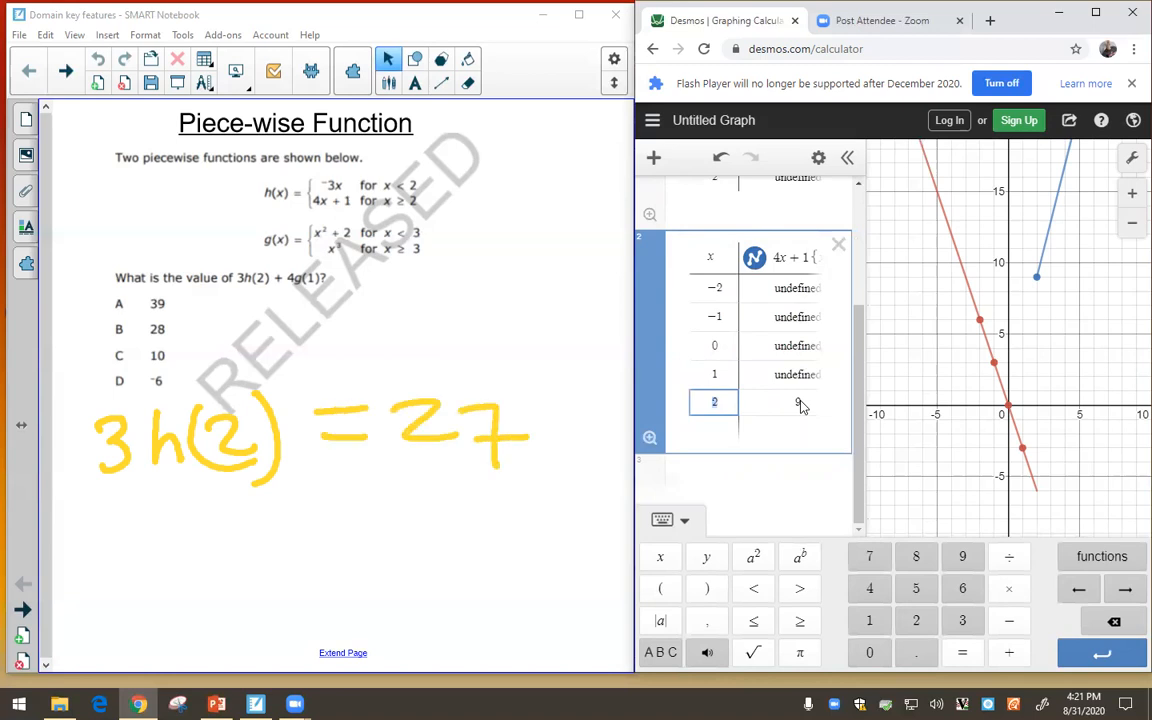
{"action": "left_click_drag", "start_coordinate": [237, 292], "coordinate": [270, 292]}
{"action": "left_click_drag", "start_coordinate": [224, 302], "coordinate": [268, 340]}
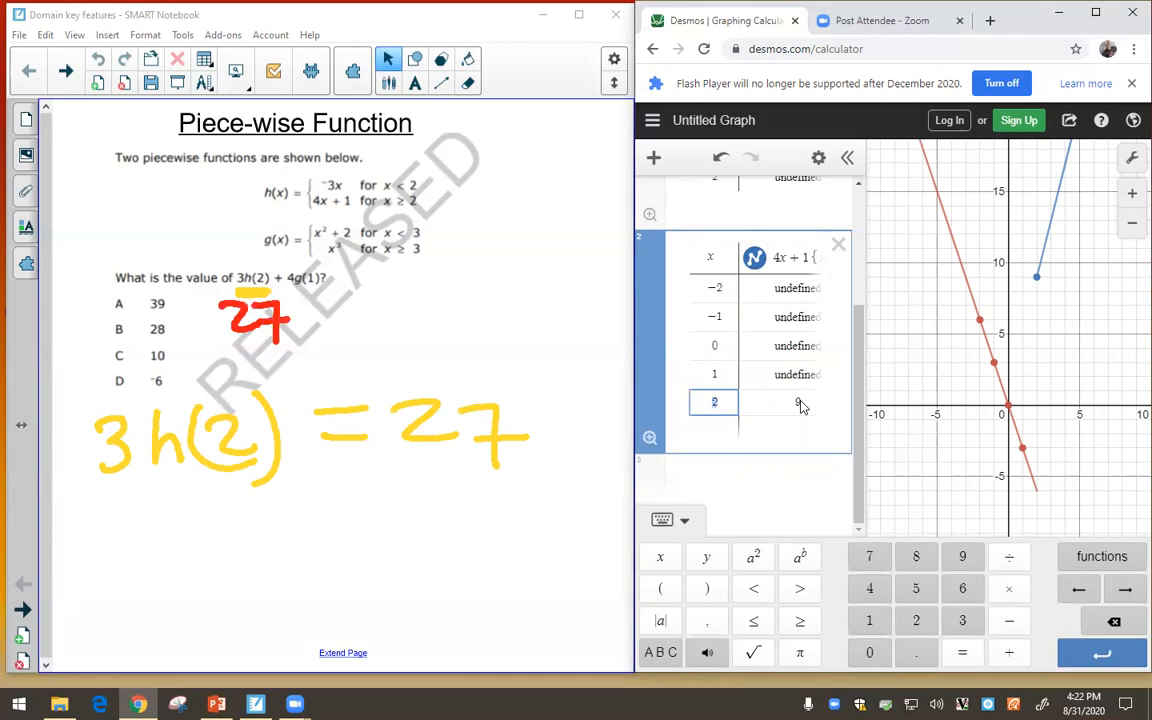
{"action": "left_click_drag", "start_coordinate": [340, 437], "coordinate": [115, 445]}
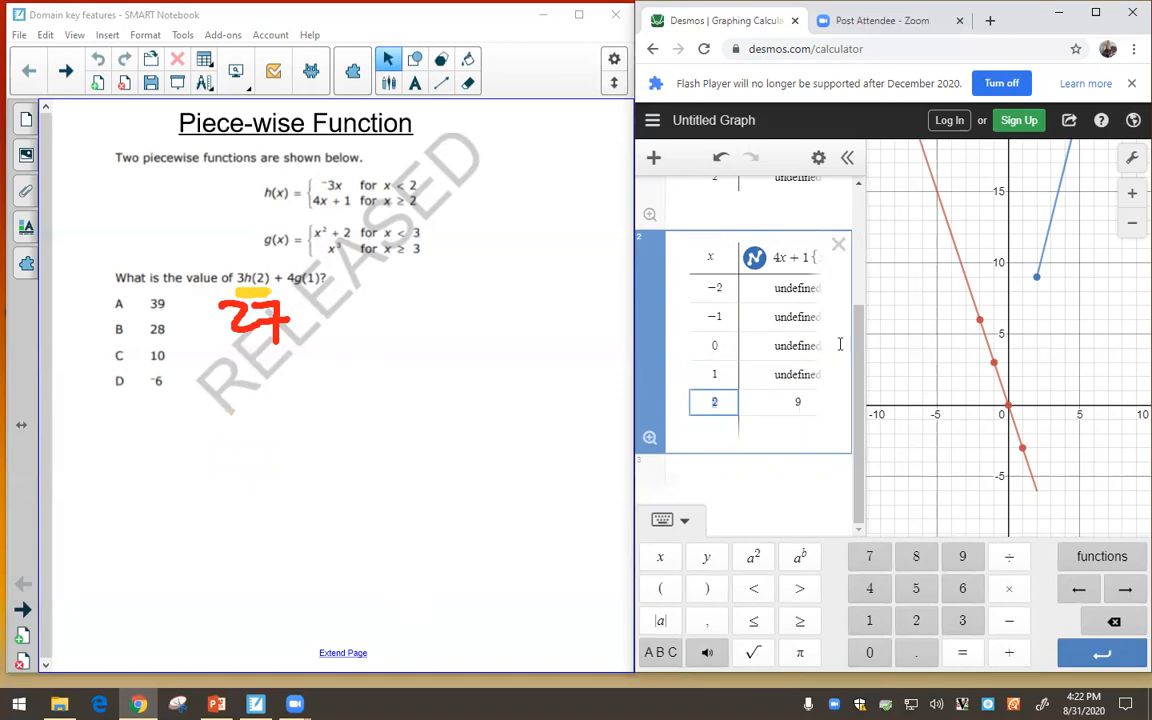
Delete the 4x + 1 table and the -3x table from the expression list.
{"action": "left_click", "coordinate": [839, 250]}
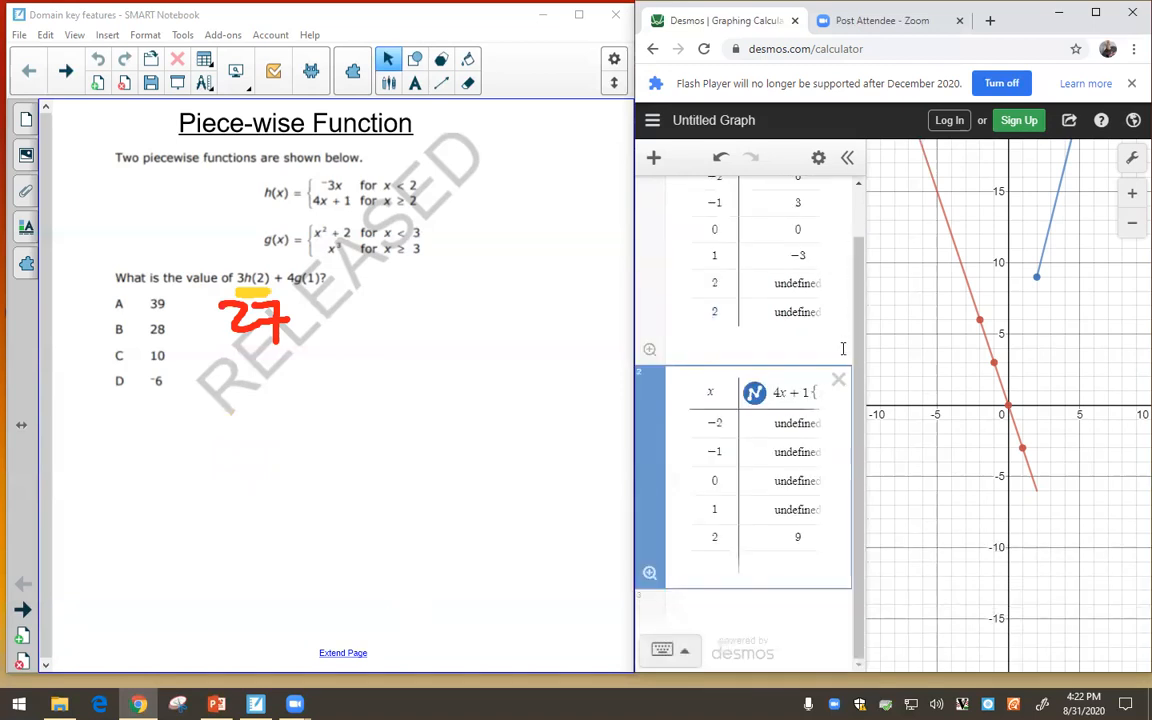
{"action": "left_click", "coordinate": [839, 386]}
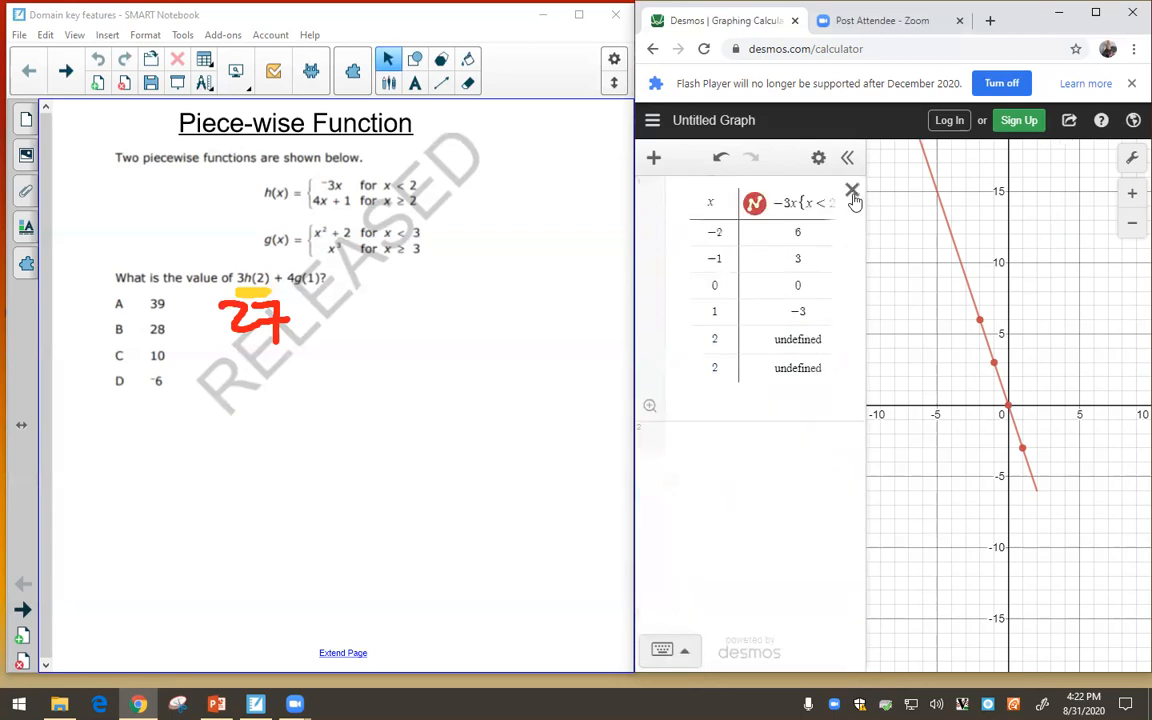
{"action": "left_click", "coordinate": [852, 190]}
Graph the first piece of g(x) as y = x^2 + 2{x < 3} and start a new expression line below it.
{"action": "left_click", "coordinate": [707, 198]}
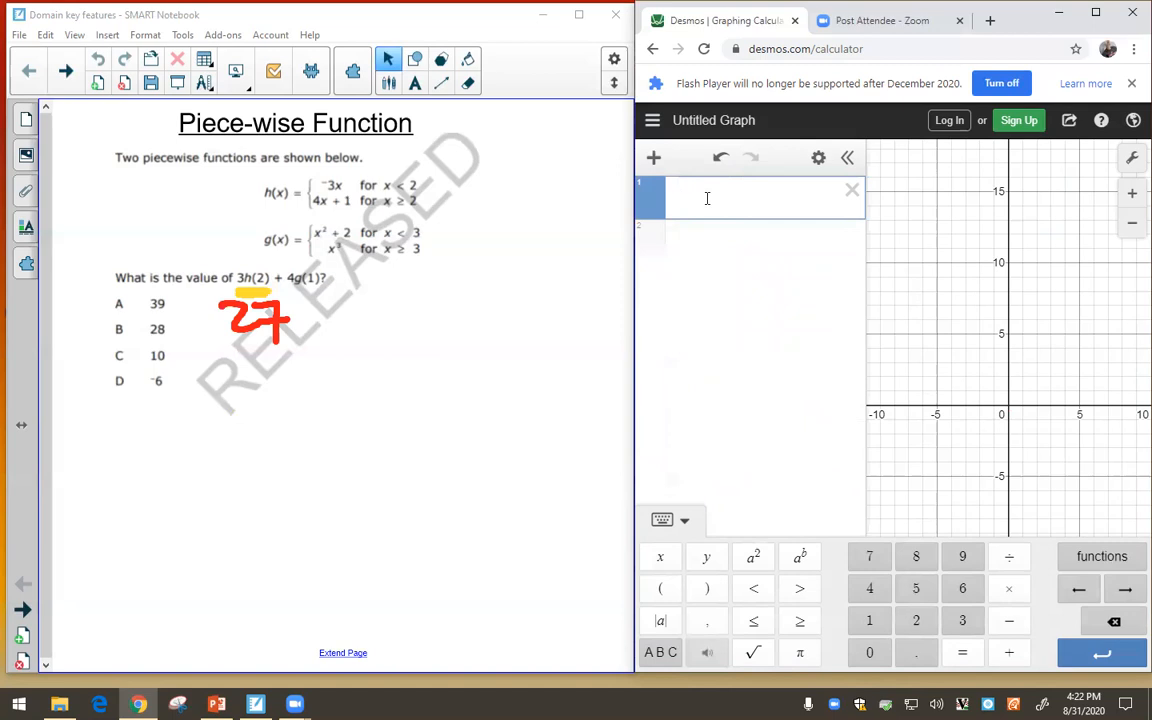
{"action": "type", "text": "y=x^"}
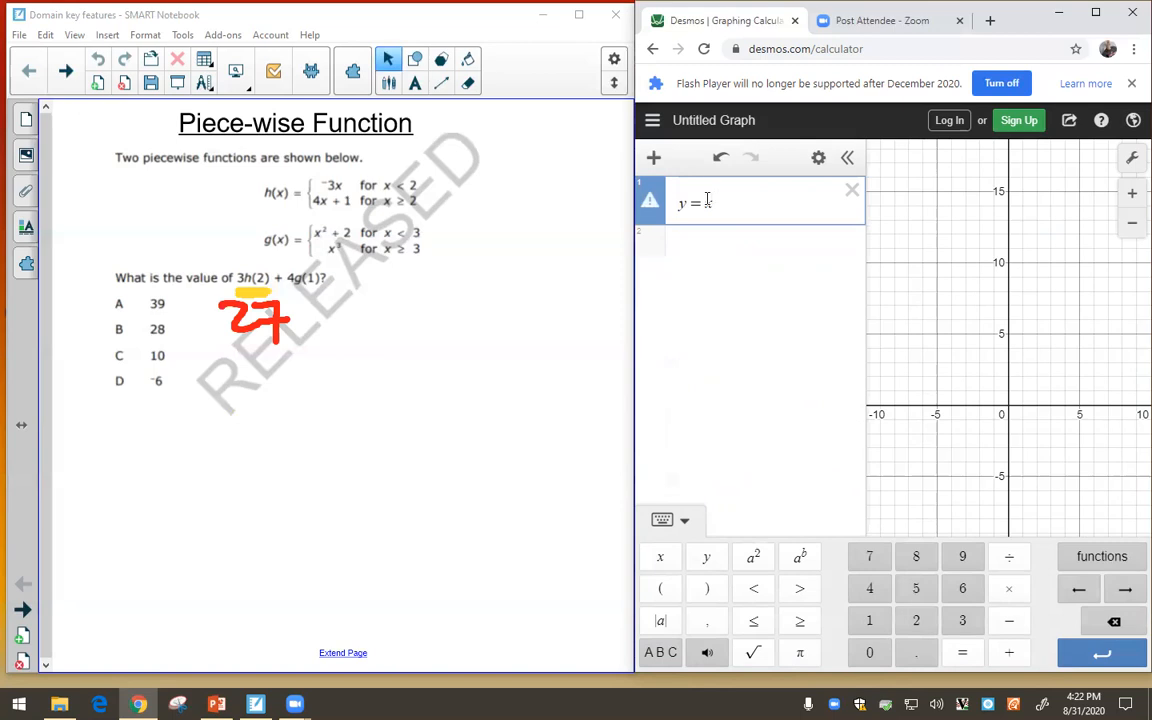
{"action": "type", "text": "2"}
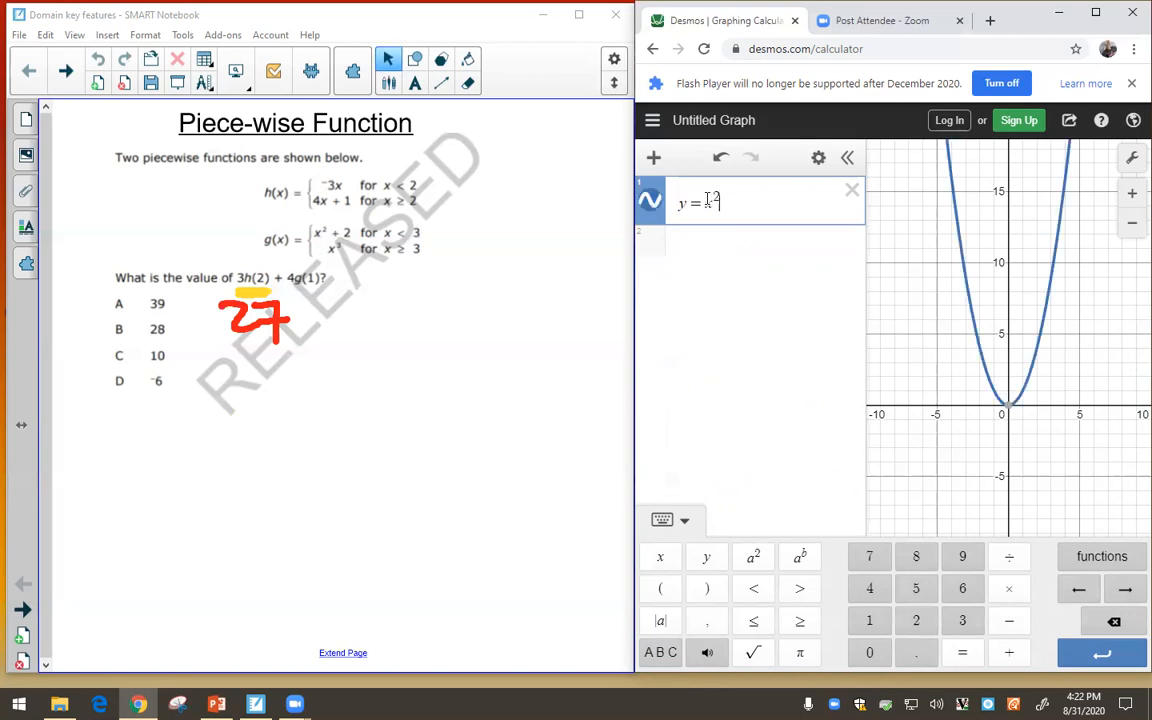
{"action": "key", "text": "Right"}
{"action": "type", "text": "+2"}
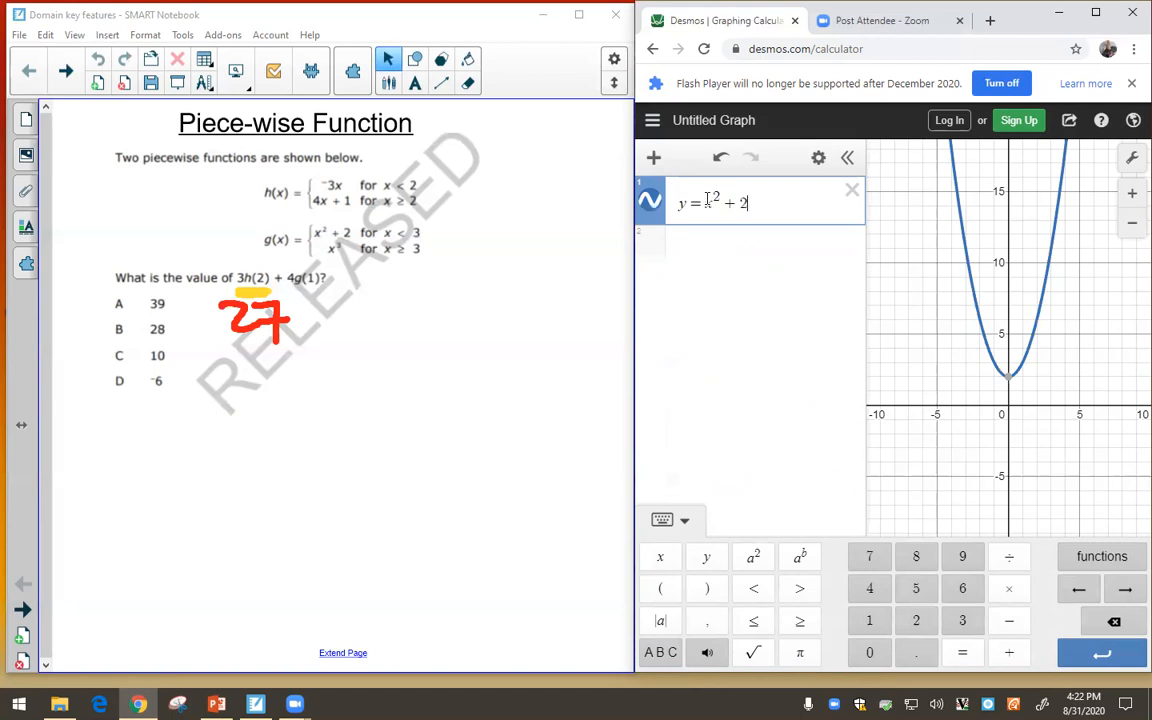
{"action": "type", "text": "{"}
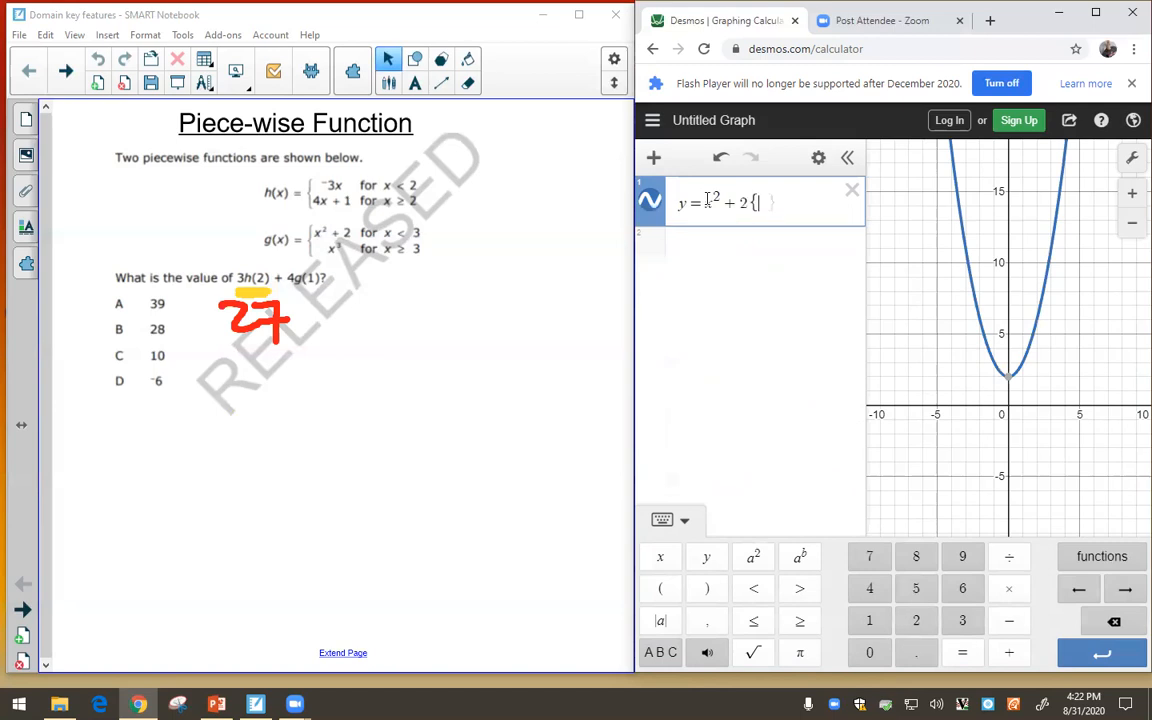
{"action": "type", "text": "x"}
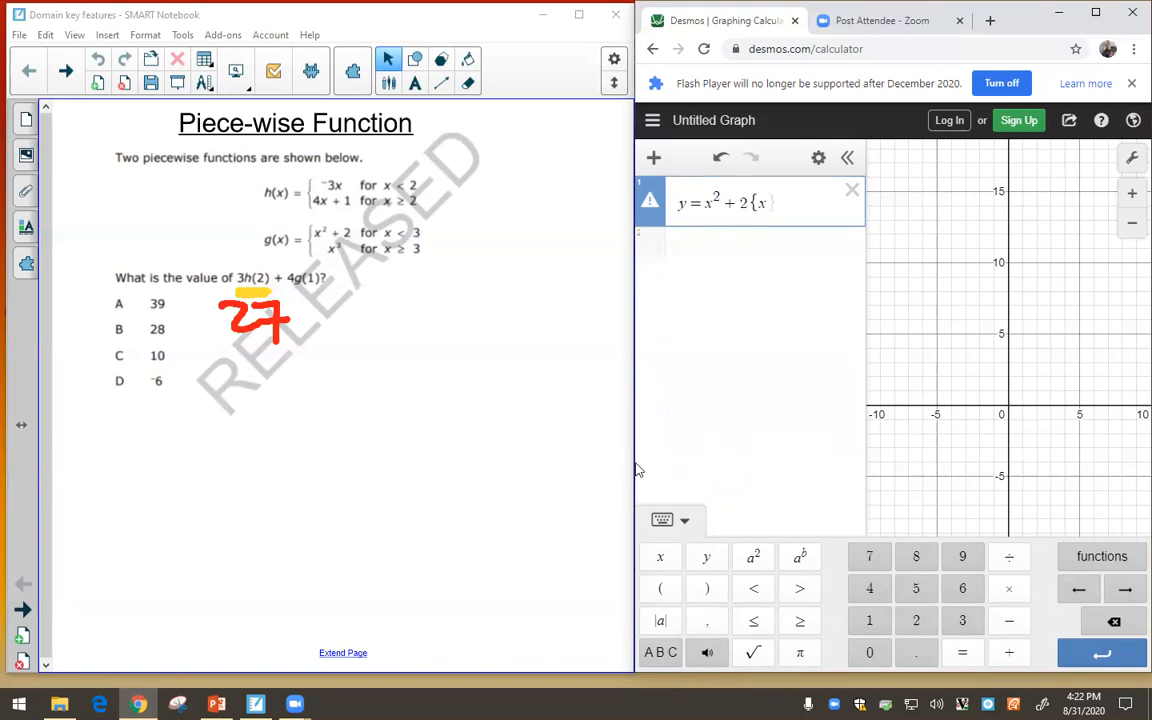
{"action": "left_click", "coordinate": [748, 592]}
{"action": "type", "text": "3"}
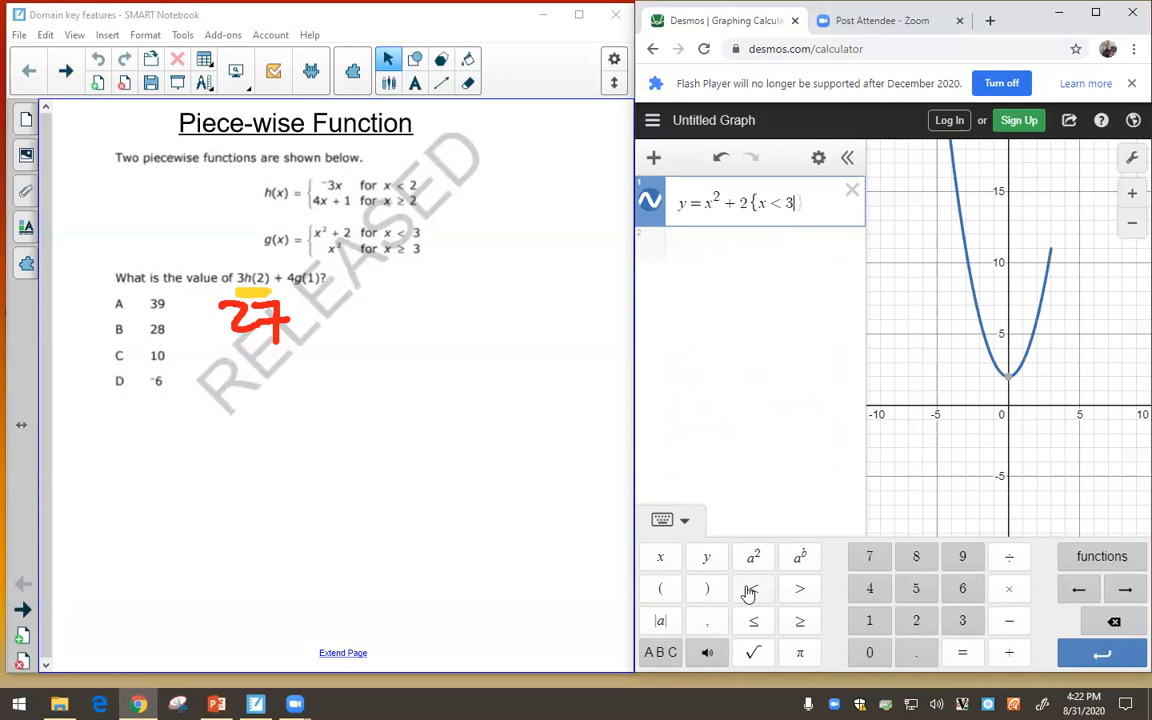
{"action": "key", "text": "Right"}
{"action": "left_click", "coordinate": [697, 244]}
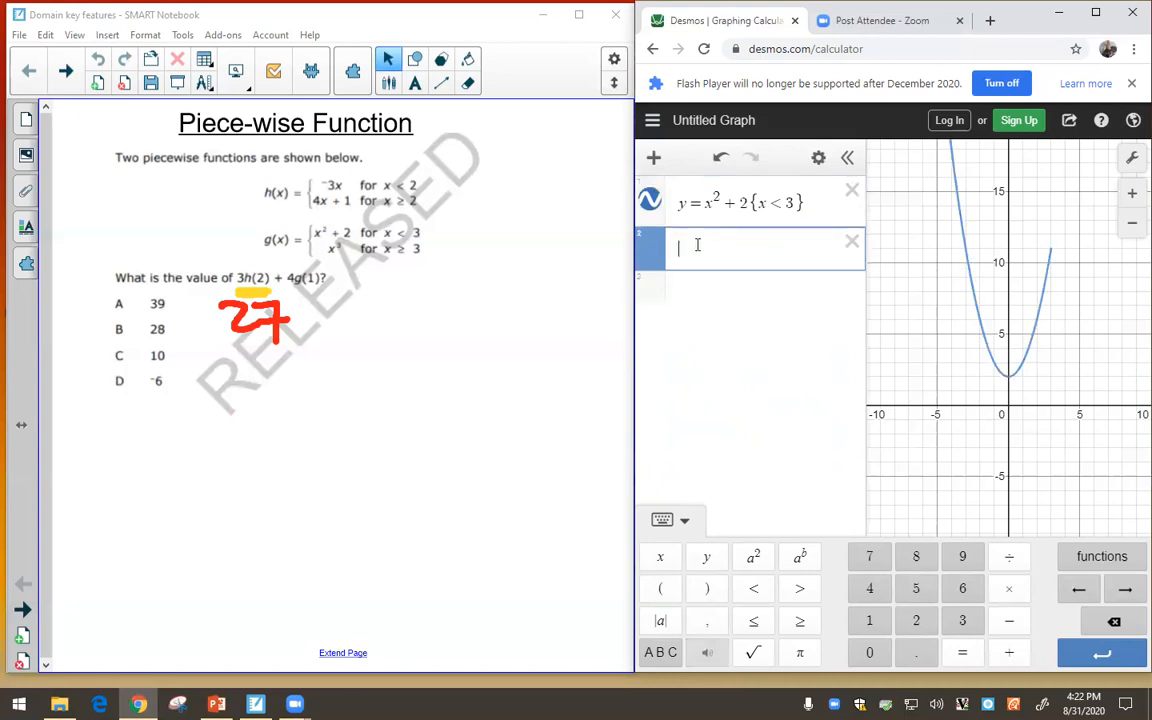
Graph the second piece of g(x) as y = x^3{x ≥ 3} on the second expression line.
{"action": "type", "text": "y=x"}
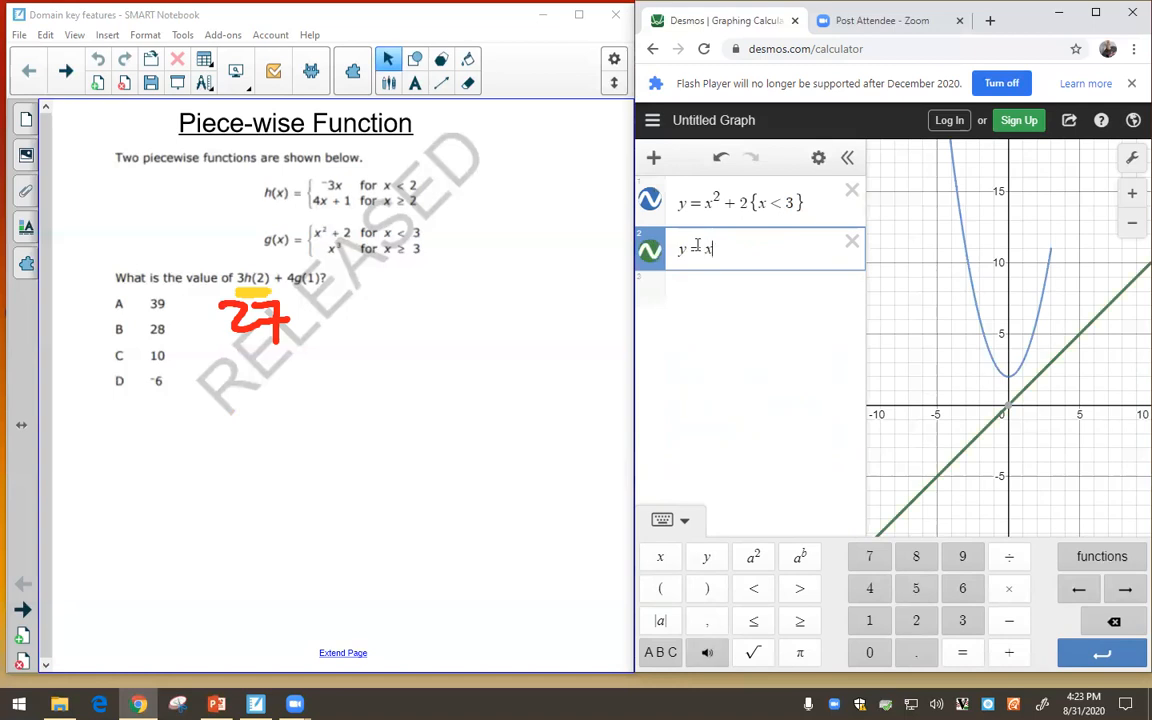
{"action": "type", "text": "^3"}
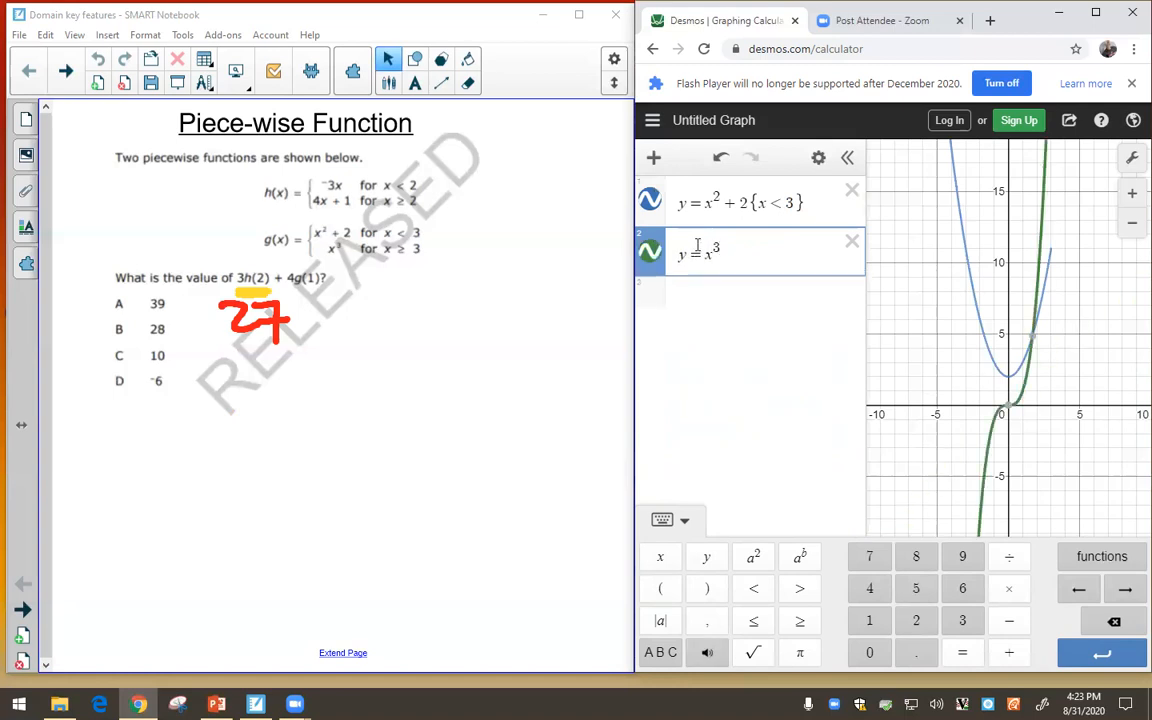
{"action": "type", "text": "{"}
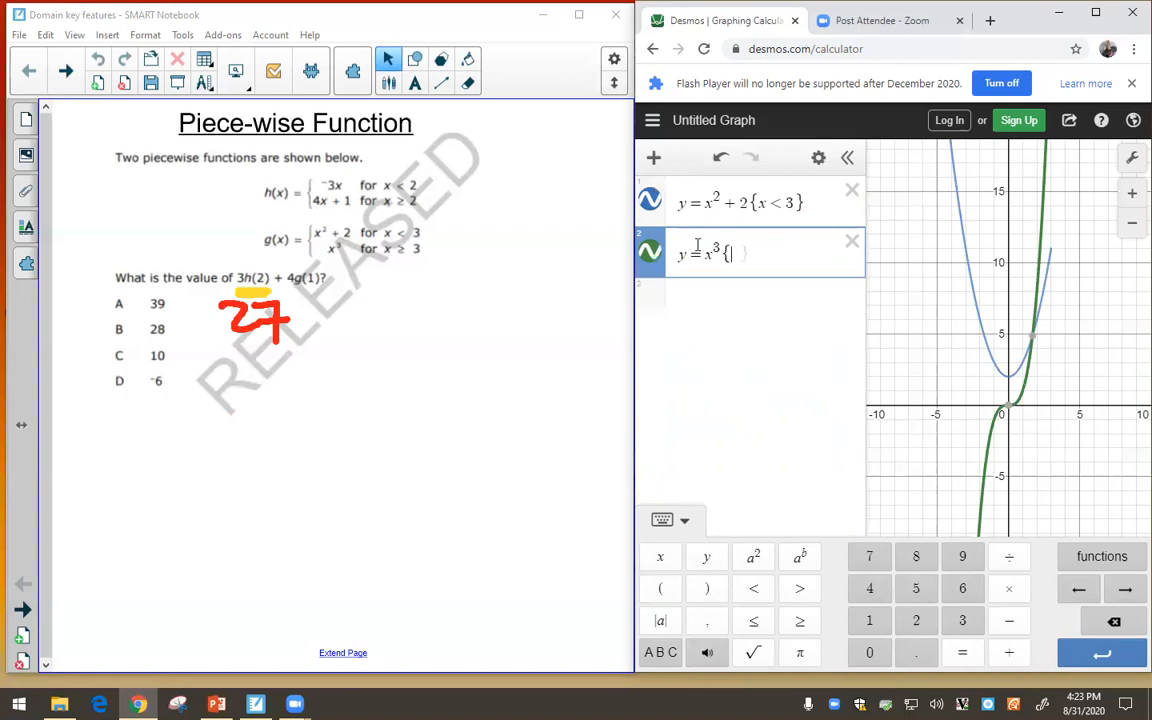
{"action": "type", "text": "x"}
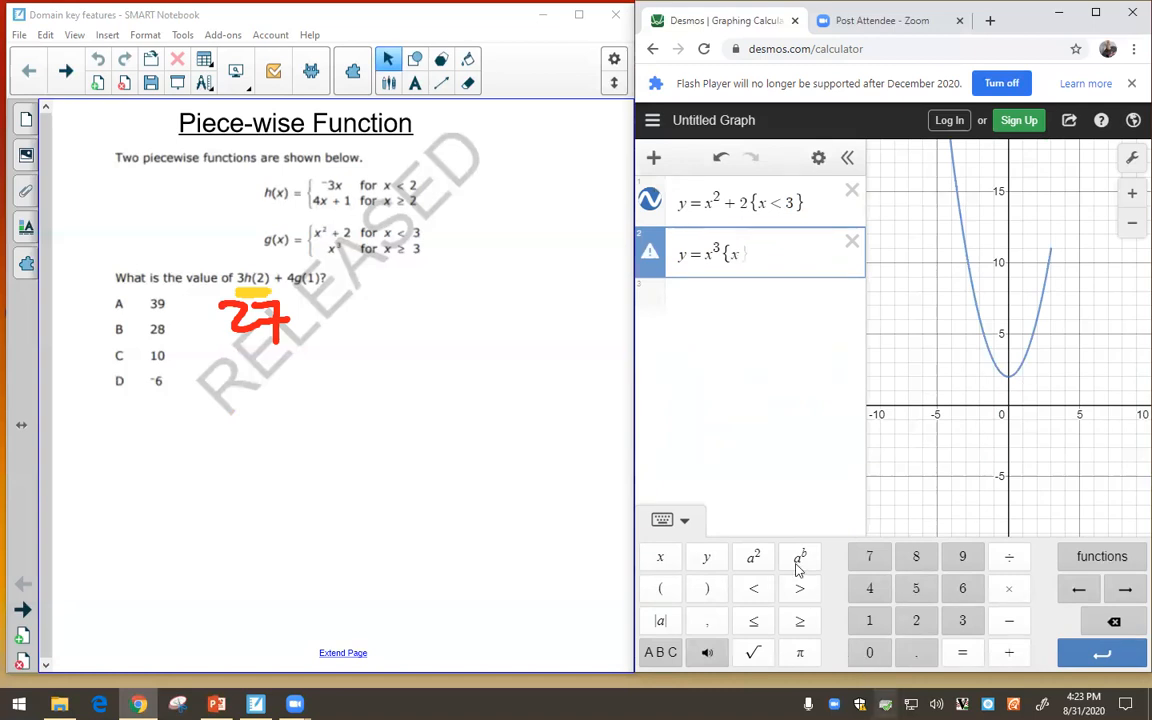
{"action": "left_click", "coordinate": [799, 624]}
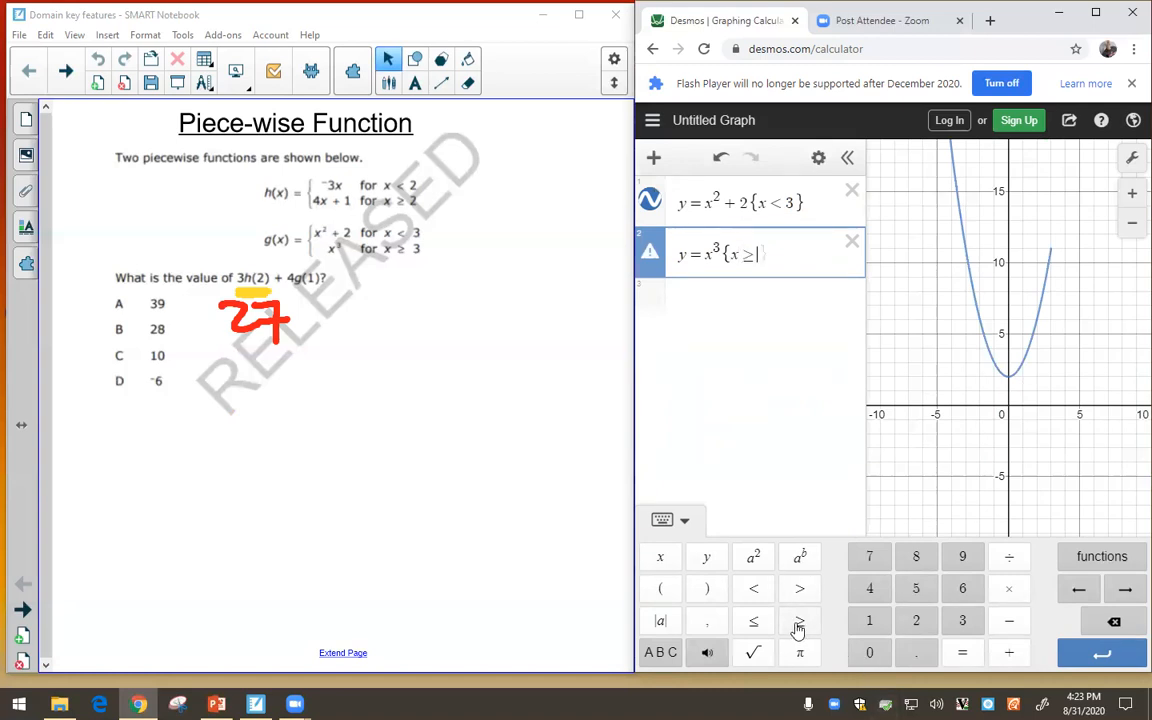
{"action": "type", "text": "3)"}
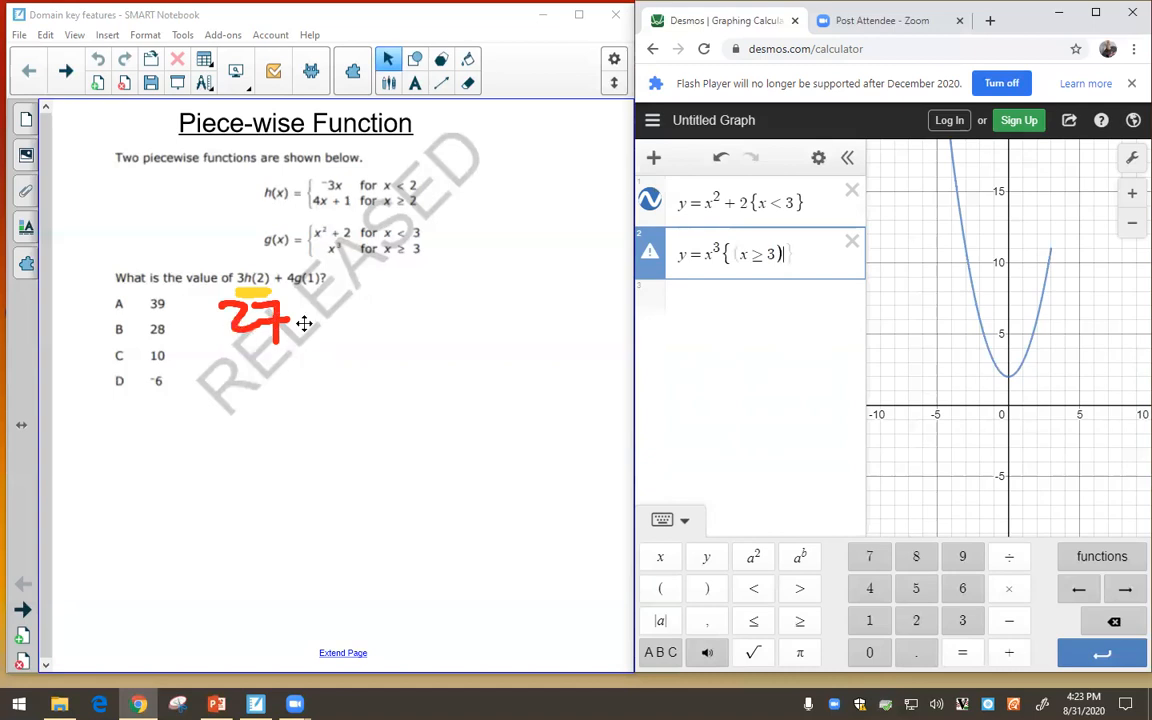
{"action": "left_click", "coordinate": [791, 252]}
{"action": "key", "text": "BackSpace"}
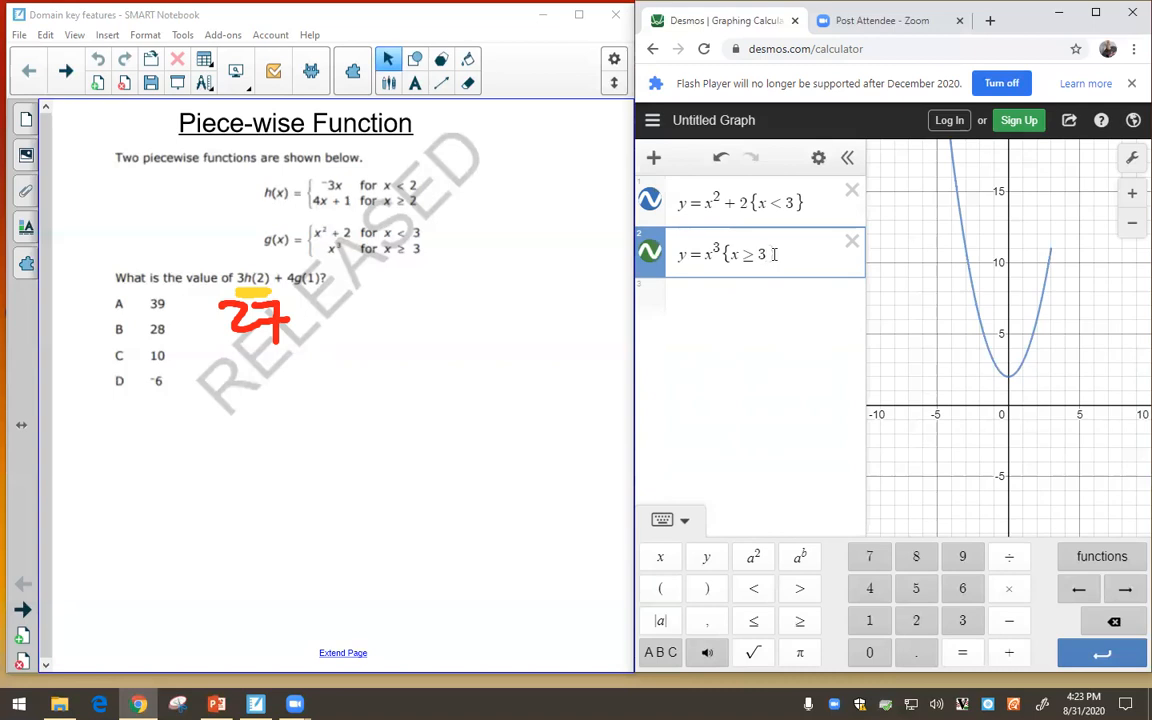
{"action": "type", "text": "}"}
Handwrite 4g(1) in large red digits in the blank area below the answer choices on the SMART Notebook page.
{"action": "mouse_move", "coordinate": [186, 459]}
{"action": "left_mouse_down"}
{"action": "mouse_move", "coordinate": [261, 511]}
{"action": "mouse_move", "coordinate": [219, 570]}
{"action": "left_mouse_up"}
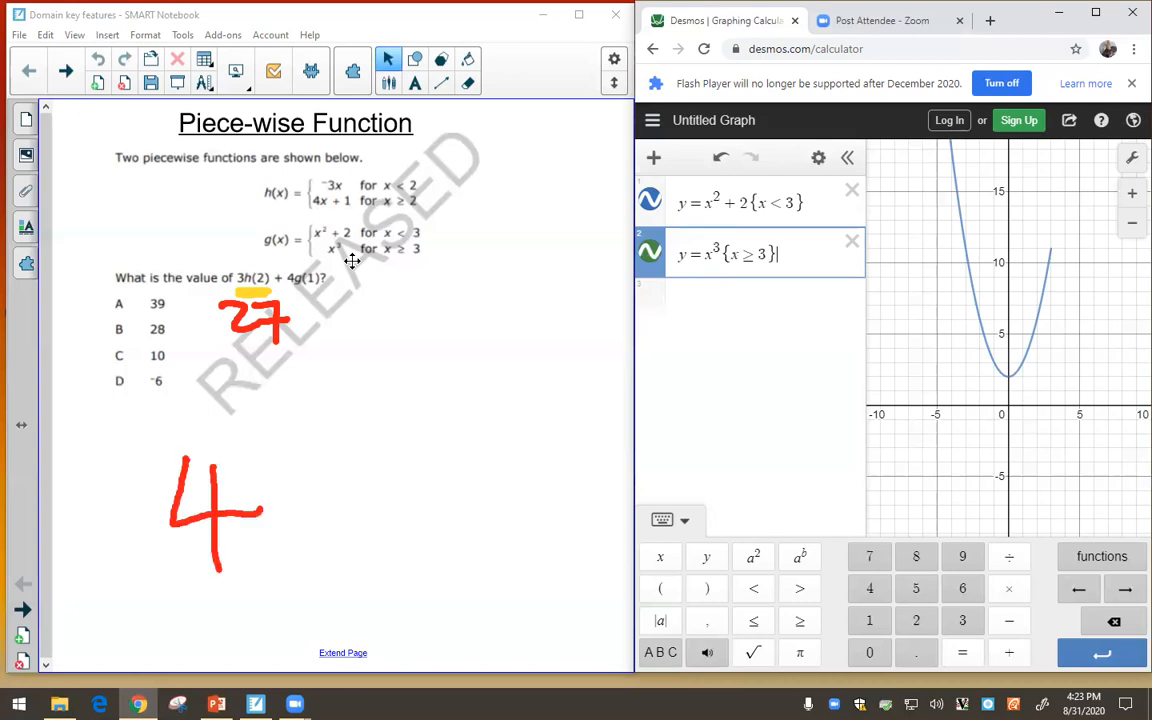
{"action": "left_click_drag", "start_coordinate": [304, 482], "coordinate": [287, 559]}
{"action": "mouse_move", "coordinate": [334, 461]}
{"action": "left_mouse_down"}
{"action": "mouse_move", "coordinate": [331, 545]}
{"action": "mouse_move", "coordinate": [350, 540]}
{"action": "left_mouse_up"}
{"action": "left_click_drag", "start_coordinate": [367, 460], "coordinate": [380, 562]}
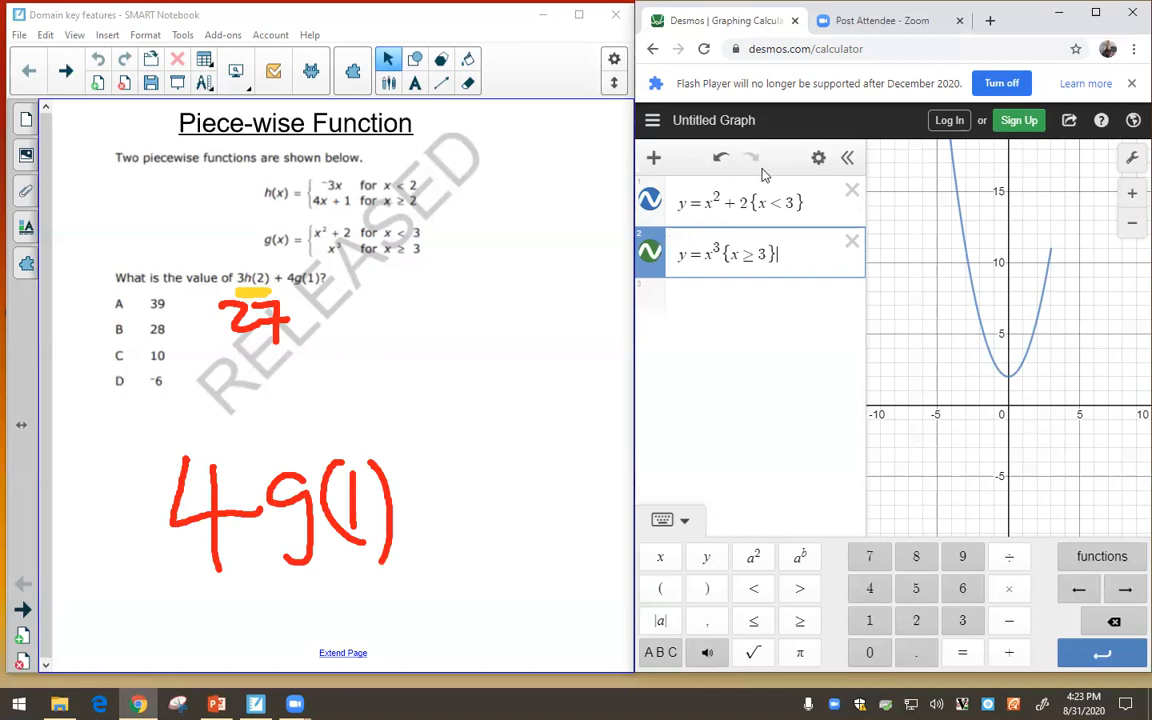
Convert both Desmos expressions, y = x^2 + 2{x < 3} and y = x^3{x ≥ 3}, into tables of values.
{"action": "left_click", "coordinate": [817, 160]}
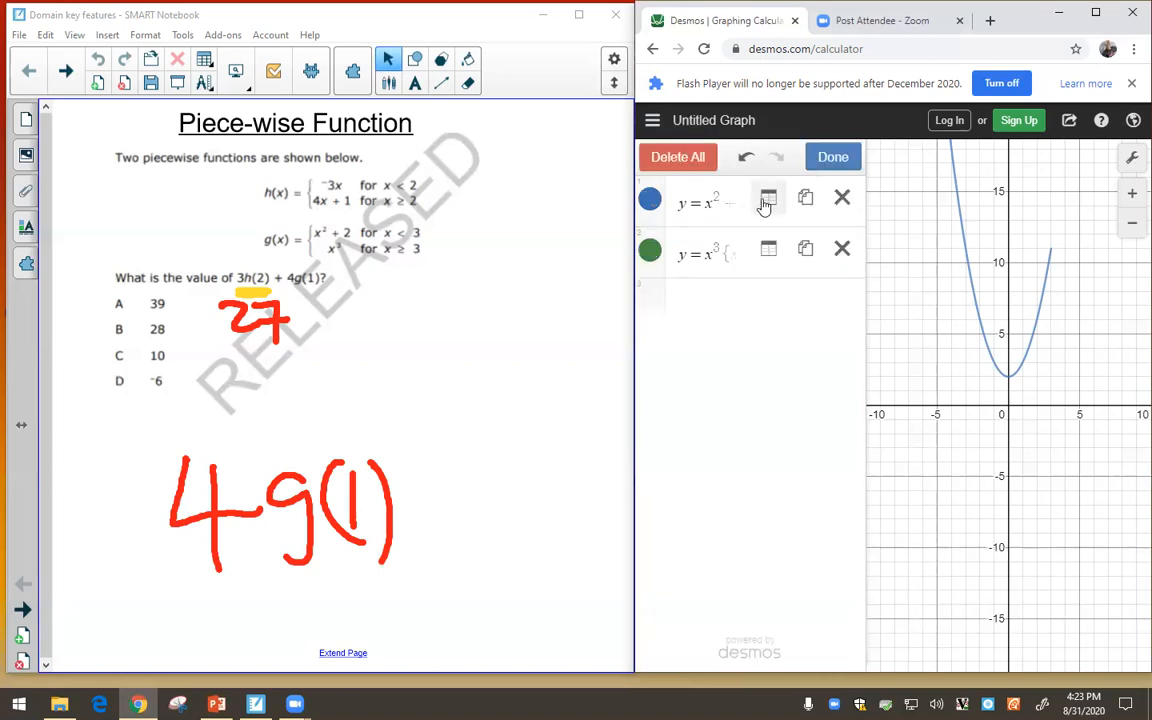
{"action": "left_click", "coordinate": [765, 193]}
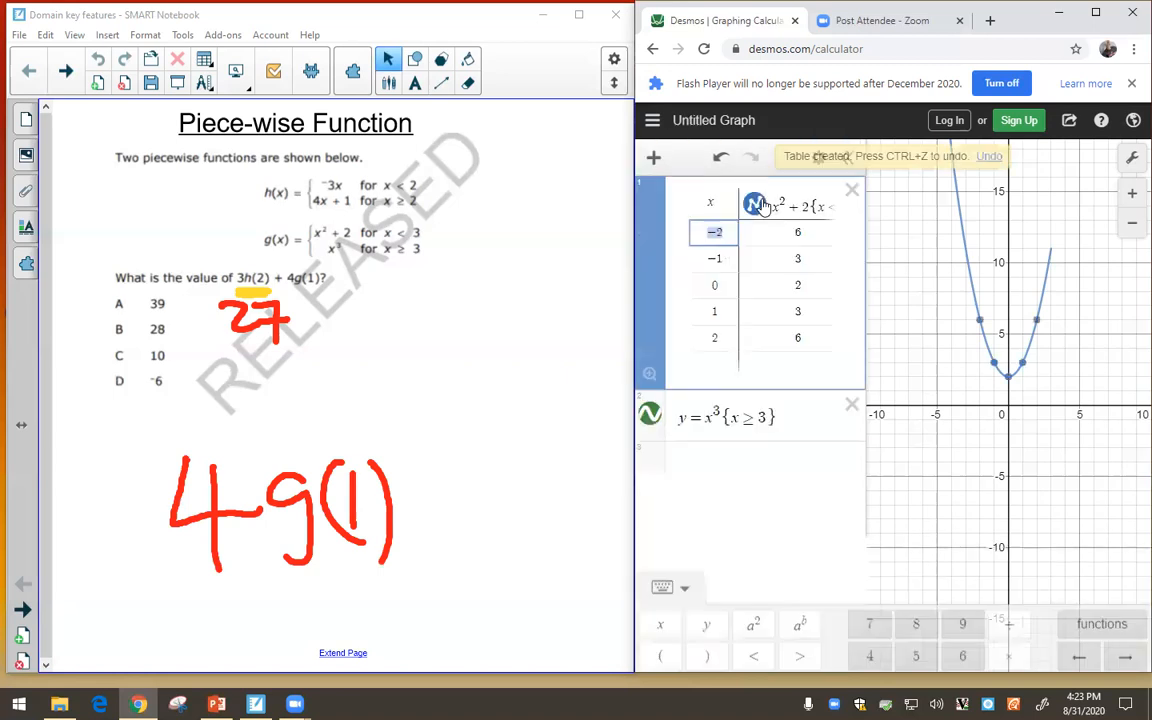
{"action": "left_click", "coordinate": [816, 149]}
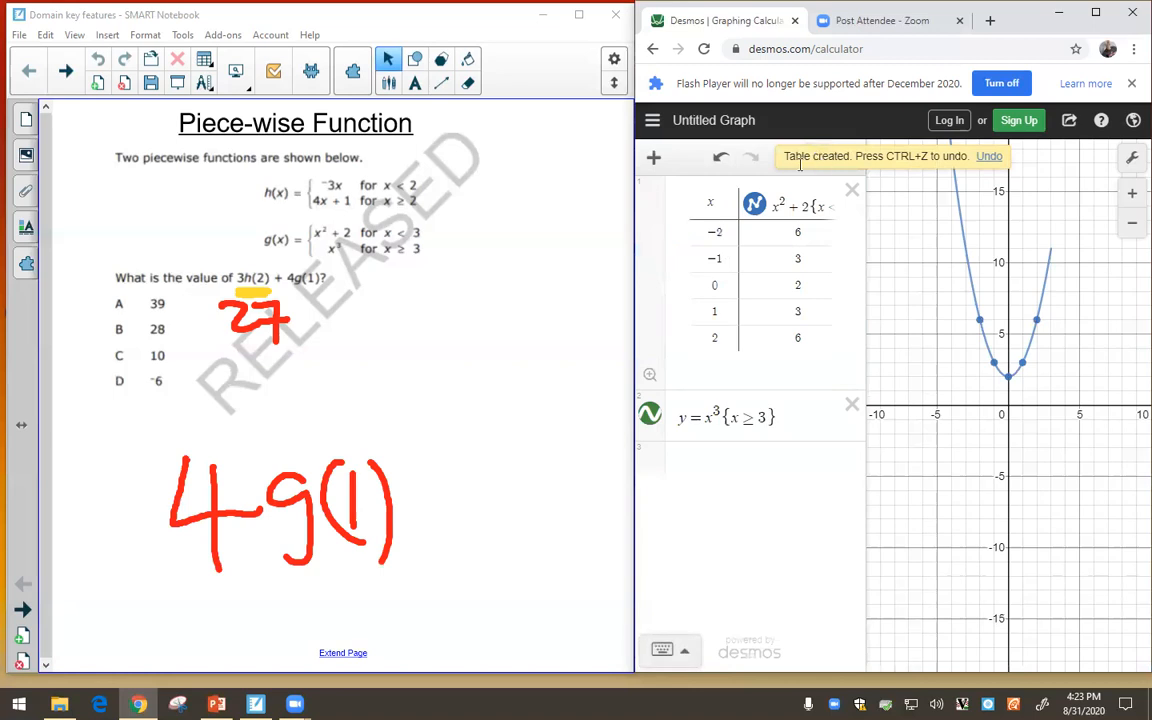
{"action": "left_click", "coordinate": [818, 156]}
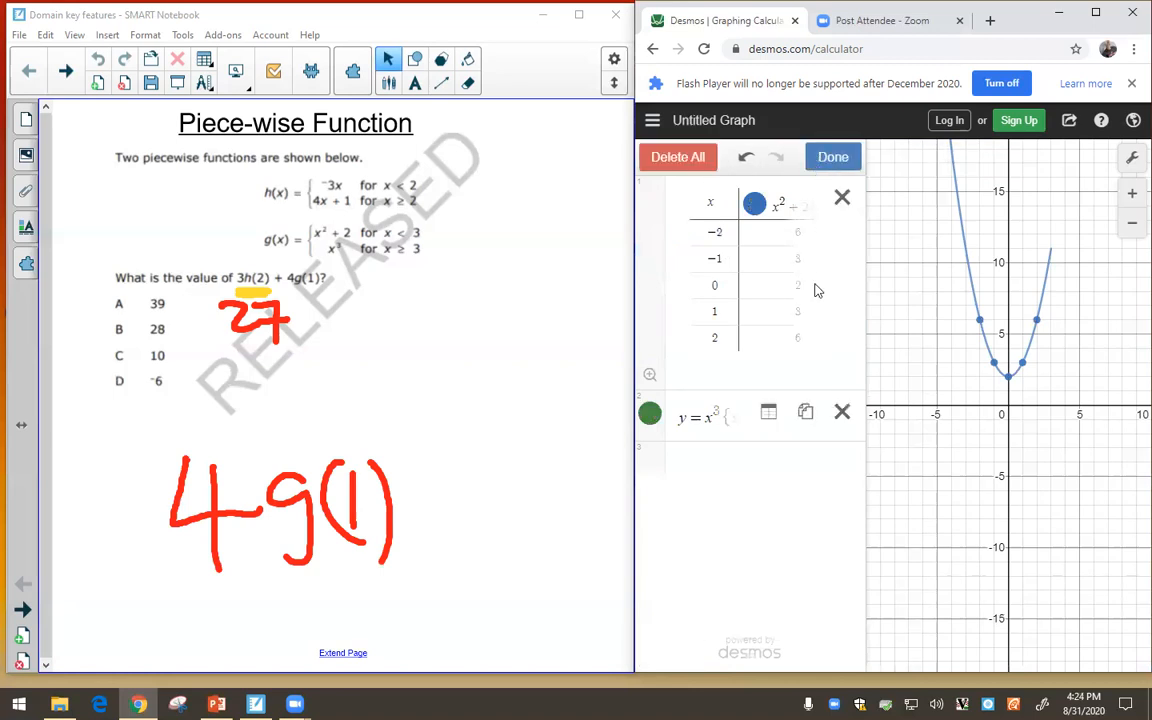
{"action": "left_click", "coordinate": [768, 412]}
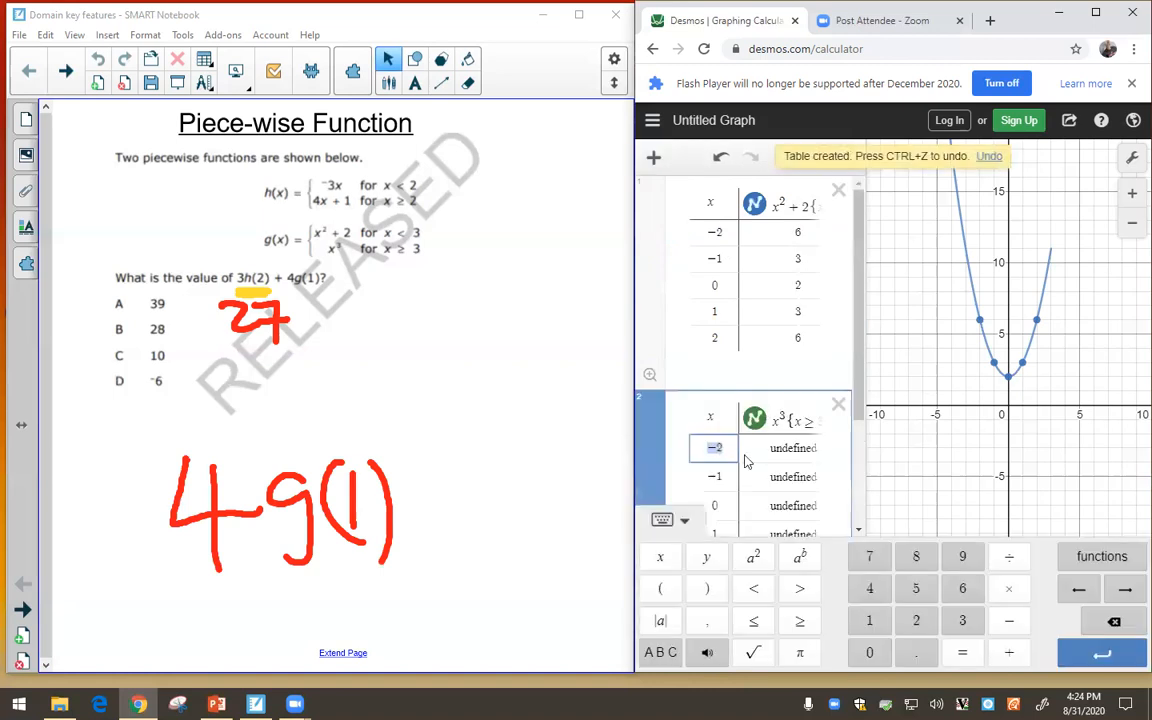
Select the x = 1 entry in the x^2 + 2 table and compare it with the x = 1 row of the x^3 table.
{"action": "left_click", "coordinate": [717, 311]}
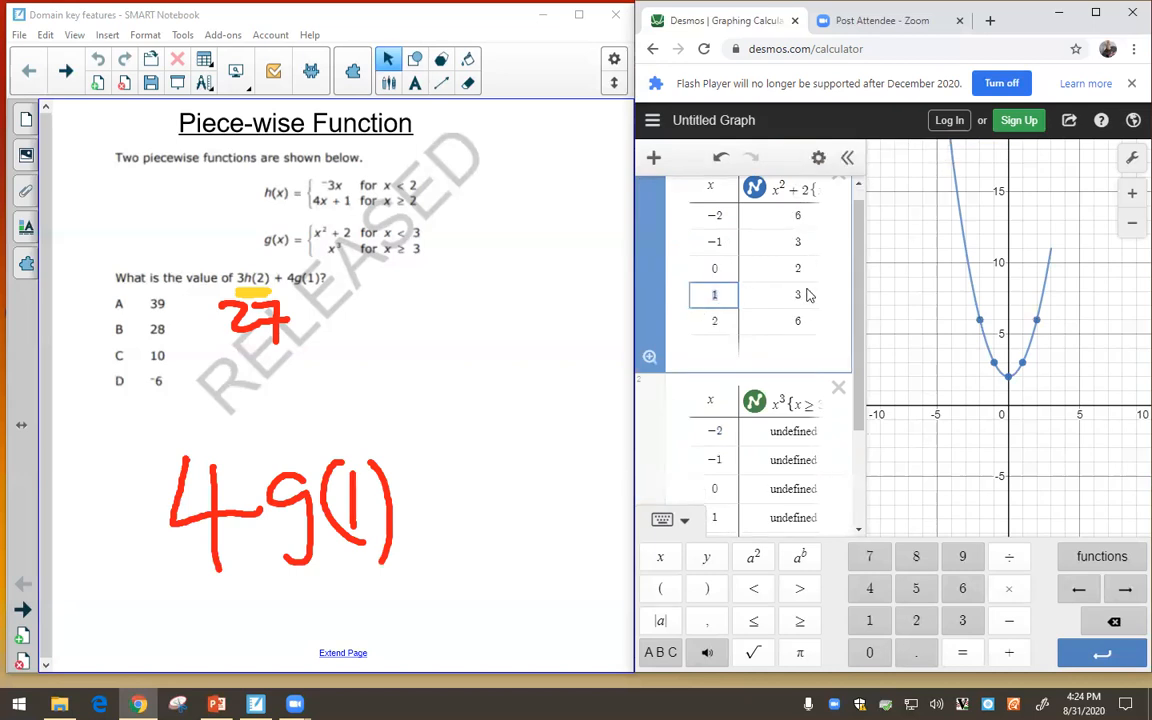
{"action": "scroll", "coordinate": [697, 374], "scroll_direction": "down", "scroll_amount": 3}
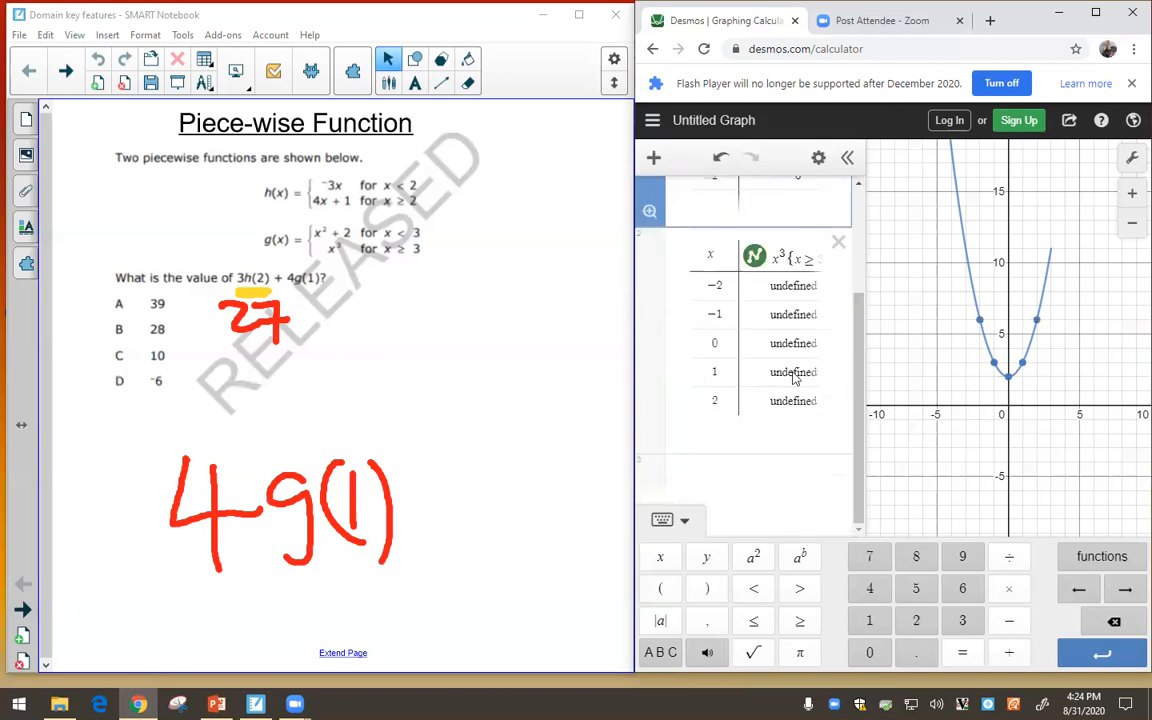
{"action": "scroll", "coordinate": [773, 373], "scroll_direction": "up", "scroll_amount": 3}
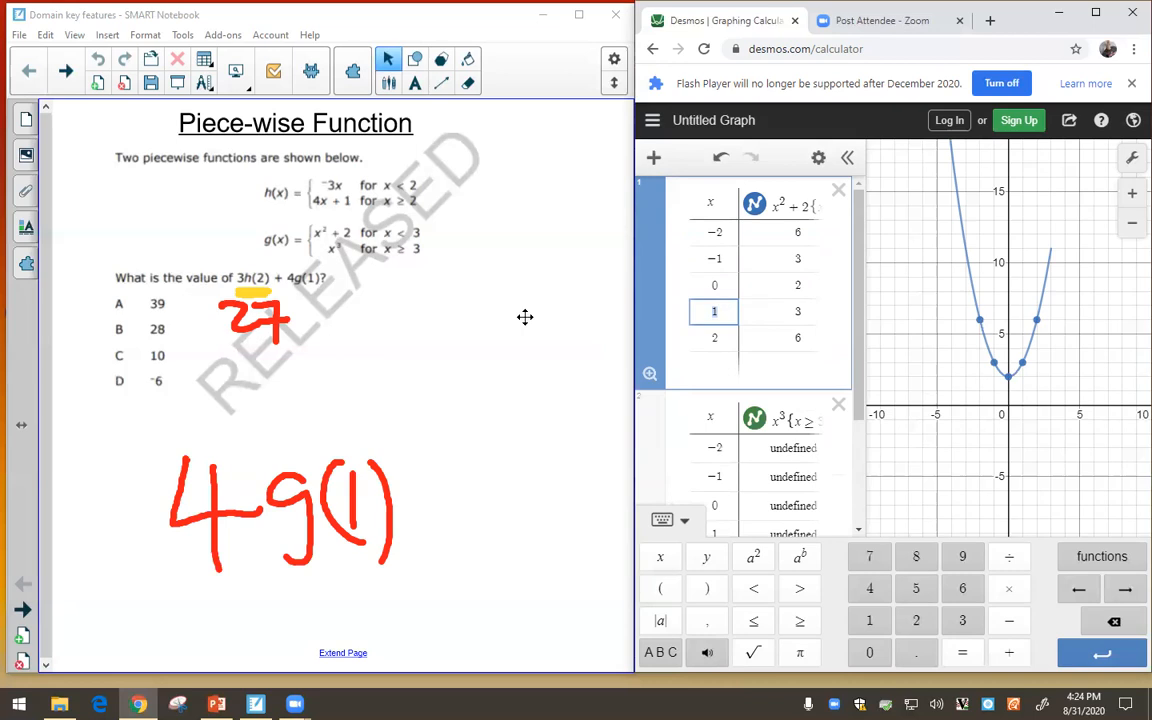
Handwrite the working 4 · 3 = 12 in red beneath 4g(1) on the SMART Notebook page.
{"action": "mouse_move", "coordinate": [196, 566]}
{"action": "left_mouse_down"}
{"action": "mouse_move", "coordinate": [260, 587]}
{"action": "mouse_move", "coordinate": [234, 606]}
{"action": "left_mouse_up"}
{"action": "left_click", "coordinate": [275, 583]}
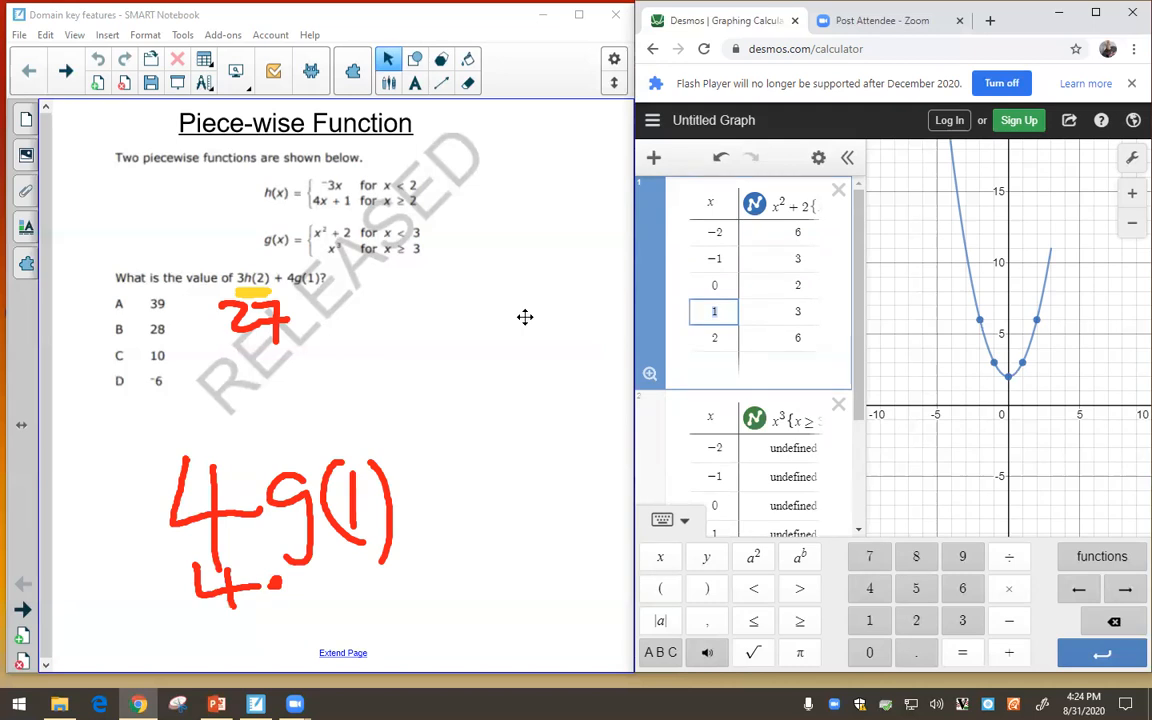
{"action": "left_click_drag", "start_coordinate": [309, 560], "coordinate": [306, 601]}
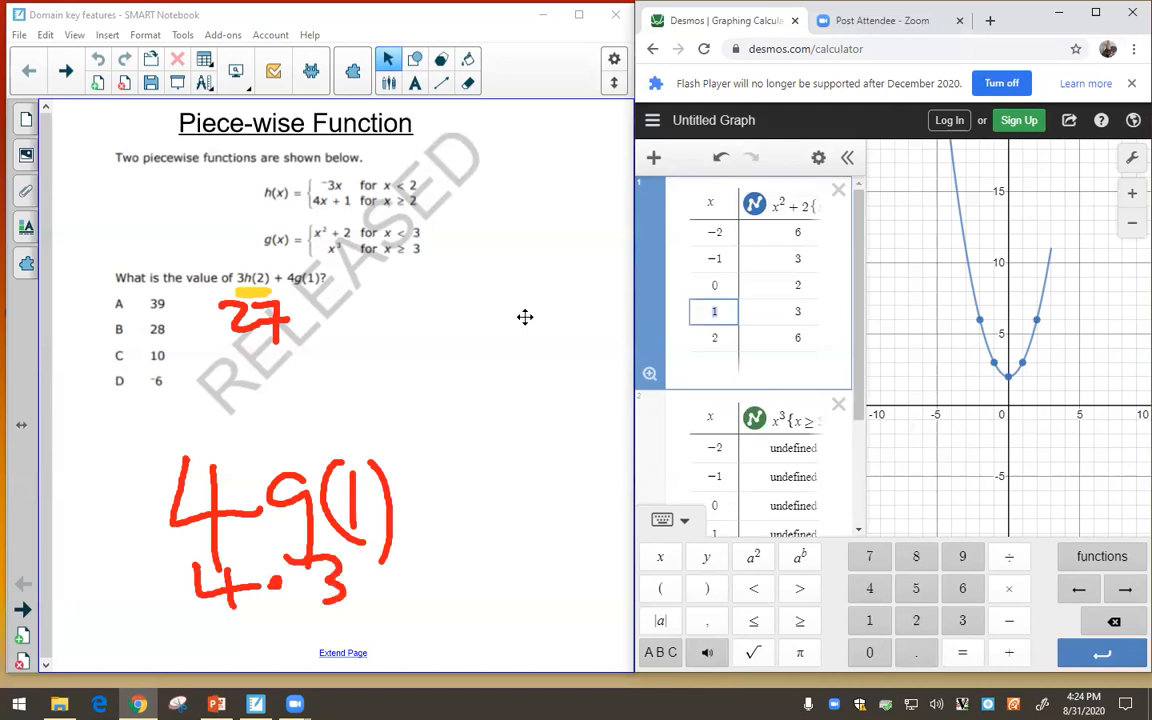
{"action": "mouse_move", "coordinate": [404, 566]}
{"action": "left_mouse_down"}
{"action": "mouse_move", "coordinate": [446, 565]}
{"action": "mouse_move", "coordinate": [448, 591]}
{"action": "left_mouse_up"}
{"action": "mouse_move", "coordinate": [478, 562]}
{"action": "left_mouse_down"}
{"action": "mouse_move", "coordinate": [481, 602]}
{"action": "mouse_move", "coordinate": [552, 592]}
{"action": "left_mouse_up"}
Handwrite + 12 after the red 27 and circle answer choice A, 39, in red.
{"action": "mouse_move", "coordinate": [309, 297]}
{"action": "left_mouse_down"}
{"action": "mouse_move", "coordinate": [310, 335]}
{"action": "mouse_move", "coordinate": [326, 314]}
{"action": "mouse_move", "coordinate": [347, 332]}
{"action": "mouse_move", "coordinate": [397, 330]}
{"action": "left_mouse_up"}
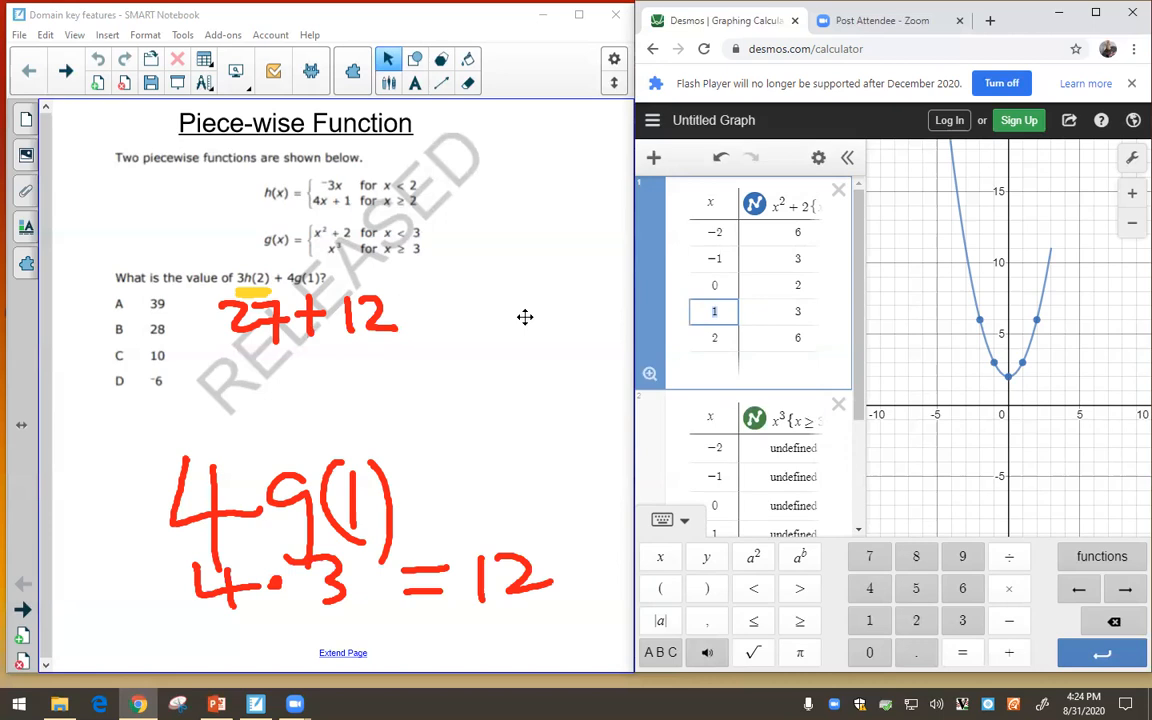
{"action": "left_click_drag", "start_coordinate": [175, 288], "coordinate": [184, 300]}
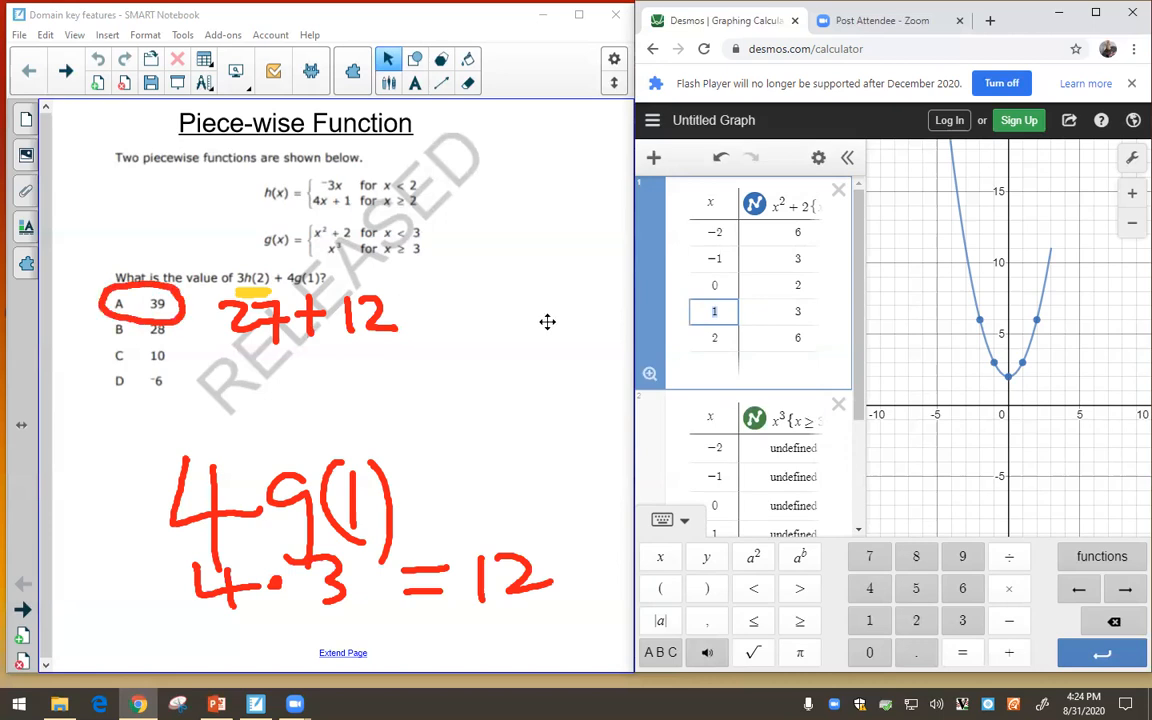